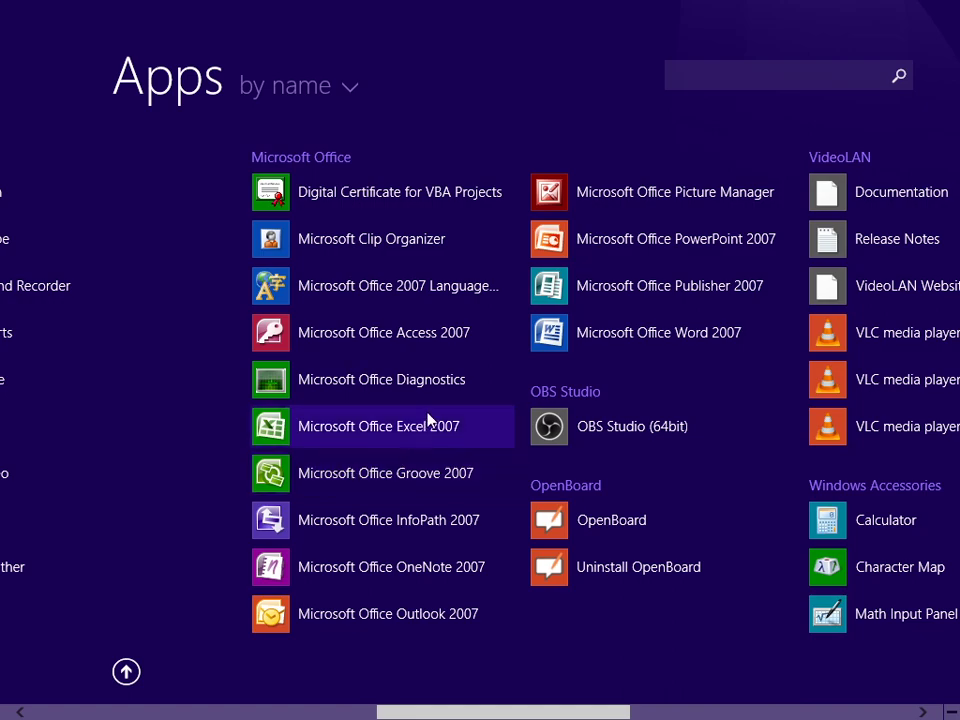
Open Microsoft Office Excel 2007 and maximize both its window and the blank workbook
{"action": "left_click", "coordinate": [466, 416]}
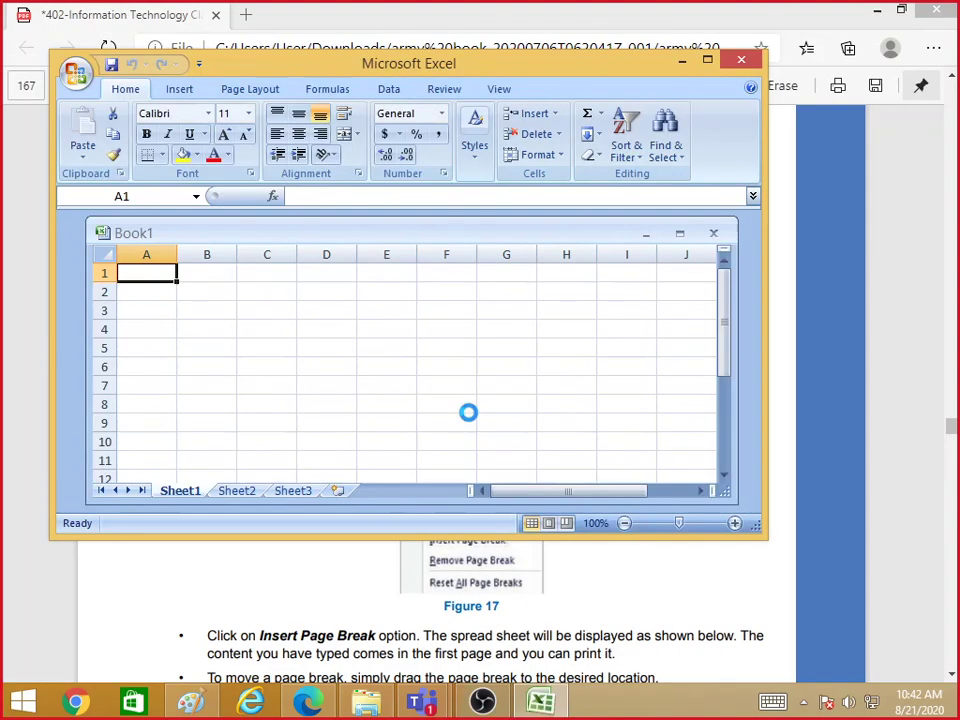
{"action": "left_click", "coordinate": [707, 61]}
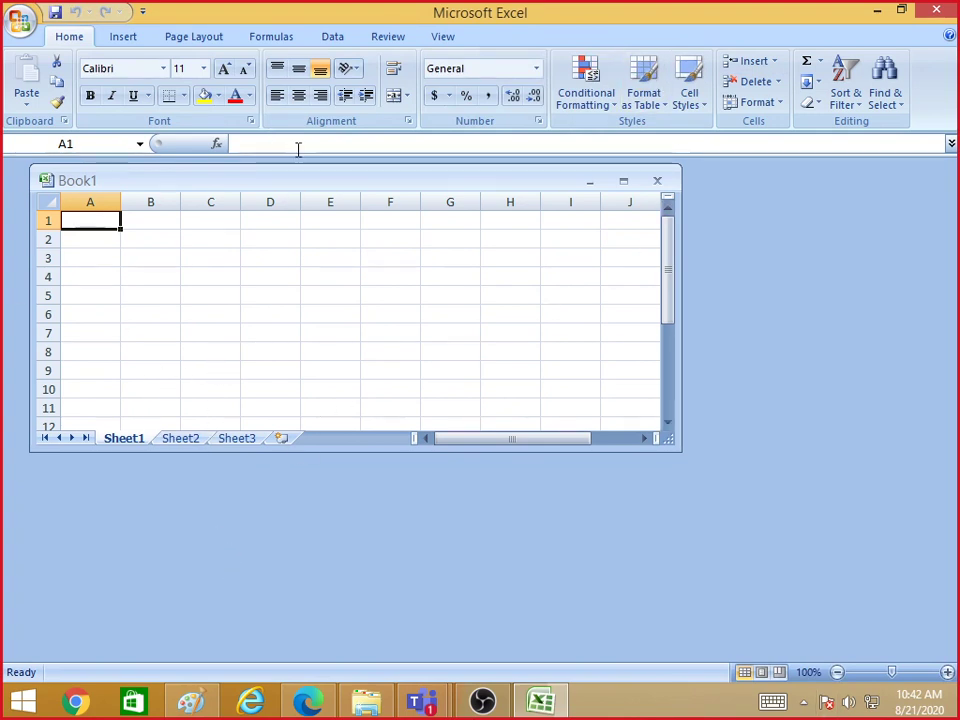
{"action": "left_click_drag", "start_coordinate": [305, 182], "coordinate": [565, 157]}
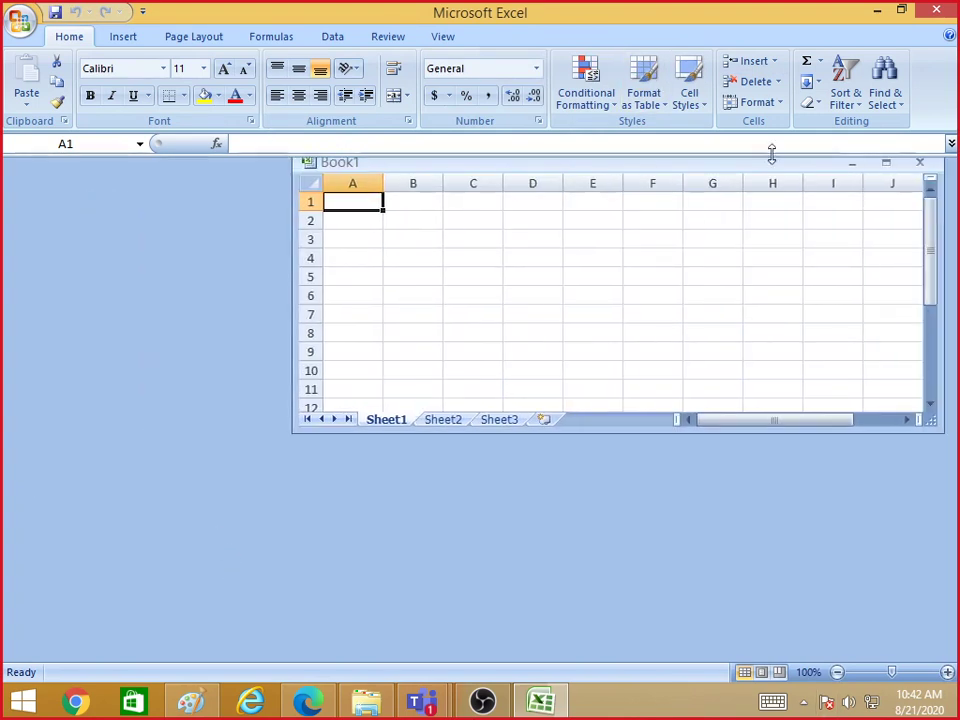
{"action": "left_click", "coordinate": [886, 162]}
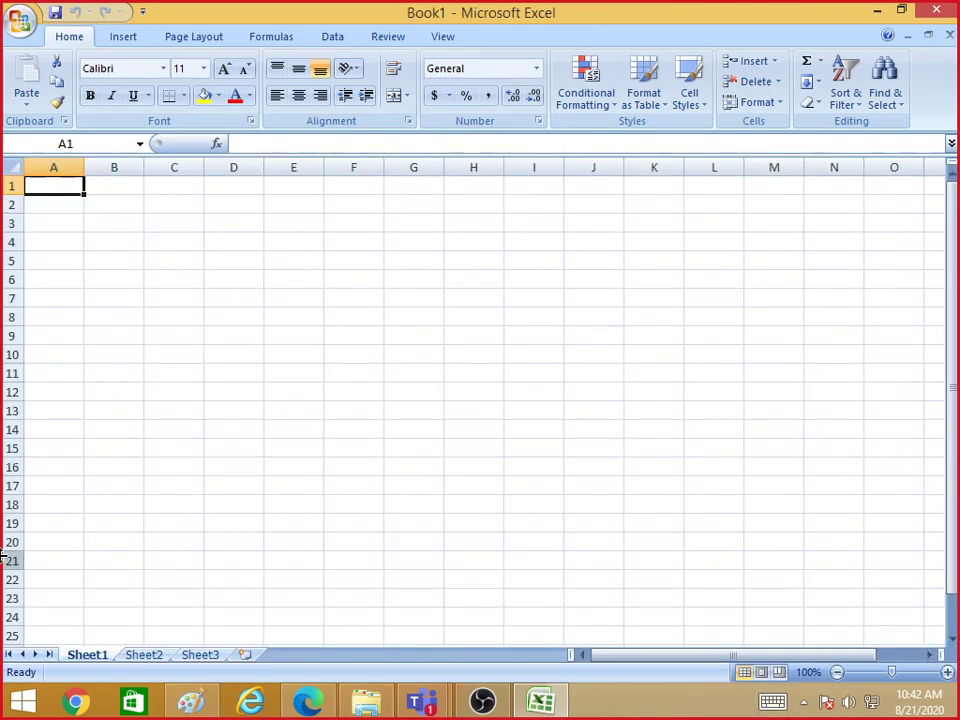
Switch to the Edge browser and search the web for "filled excel sheet" in a new tab
{"action": "left_click", "coordinate": [305, 702]}
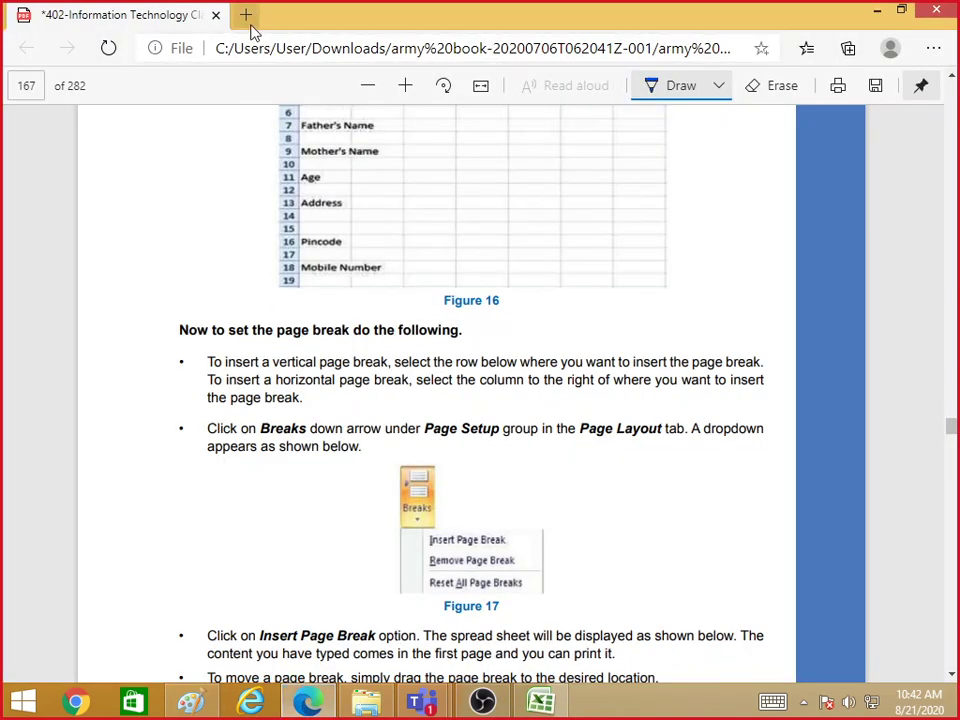
{"action": "left_click", "coordinate": [246, 15]}
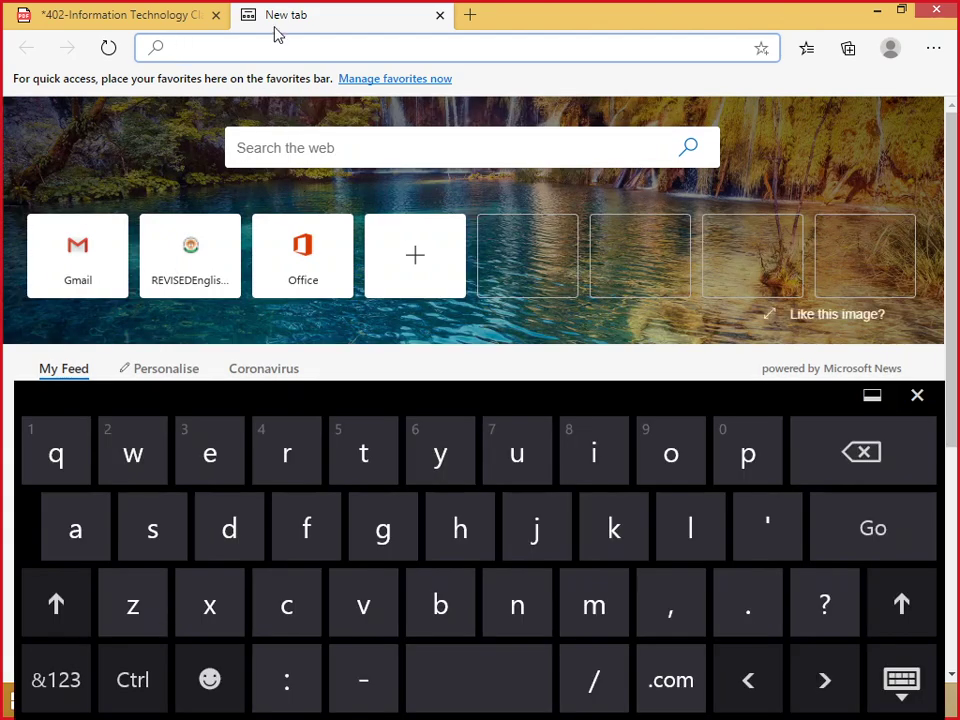
{"action": "left_click", "coordinate": [330, 527]}
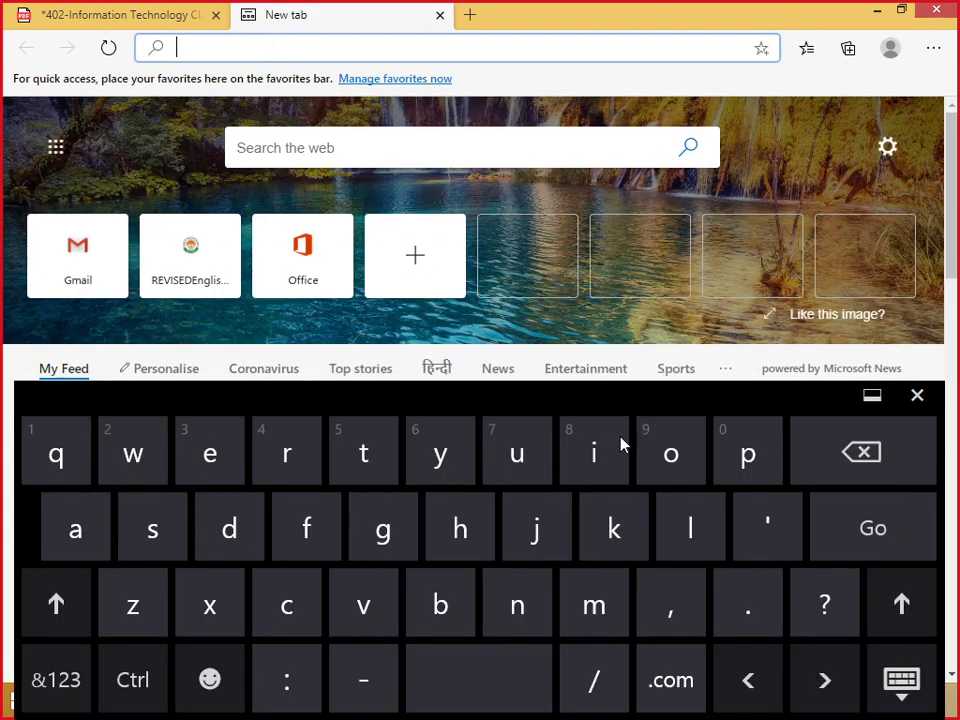
{"action": "left_click", "coordinate": [615, 446]}
{"action": "left_click", "coordinate": [688, 532]}
{"action": "left_click", "coordinate": [688, 532]}
{"action": "left_click", "coordinate": [210, 455]}
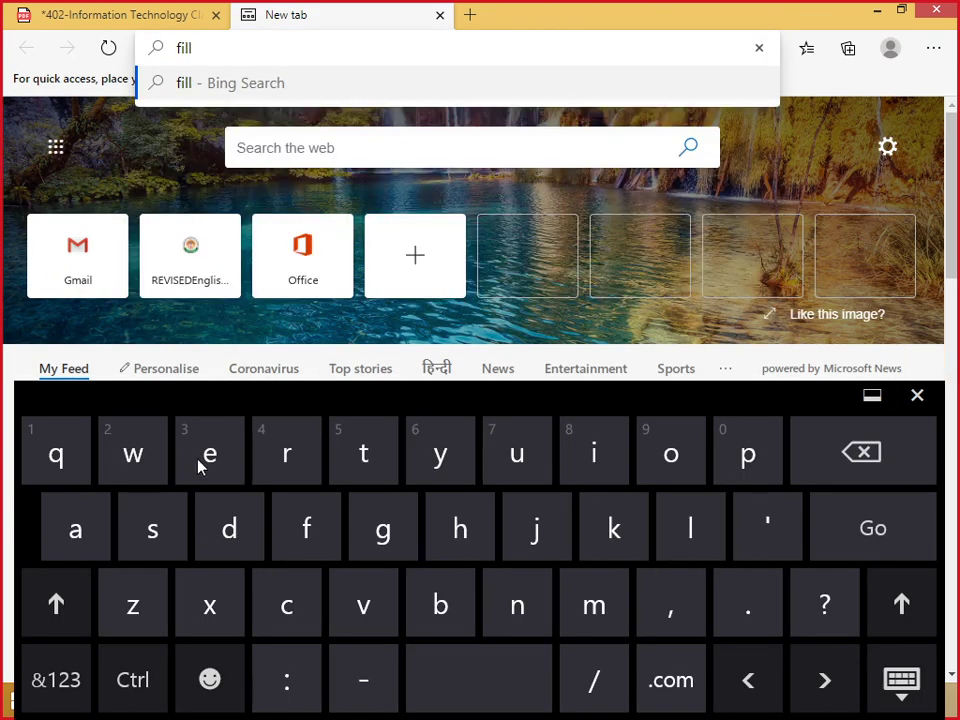
{"action": "left_click", "coordinate": [229, 528]}
{"action": "left_click", "coordinate": [548, 684]}
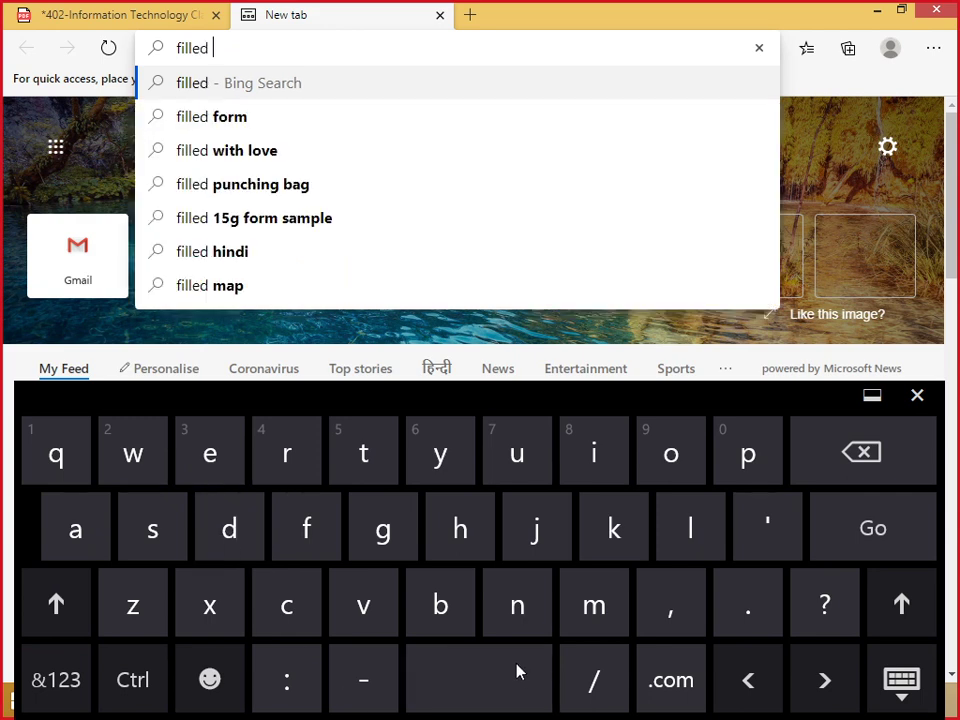
{"action": "left_click", "coordinate": [217, 467]}
{"action": "left_click", "coordinate": [212, 603]}
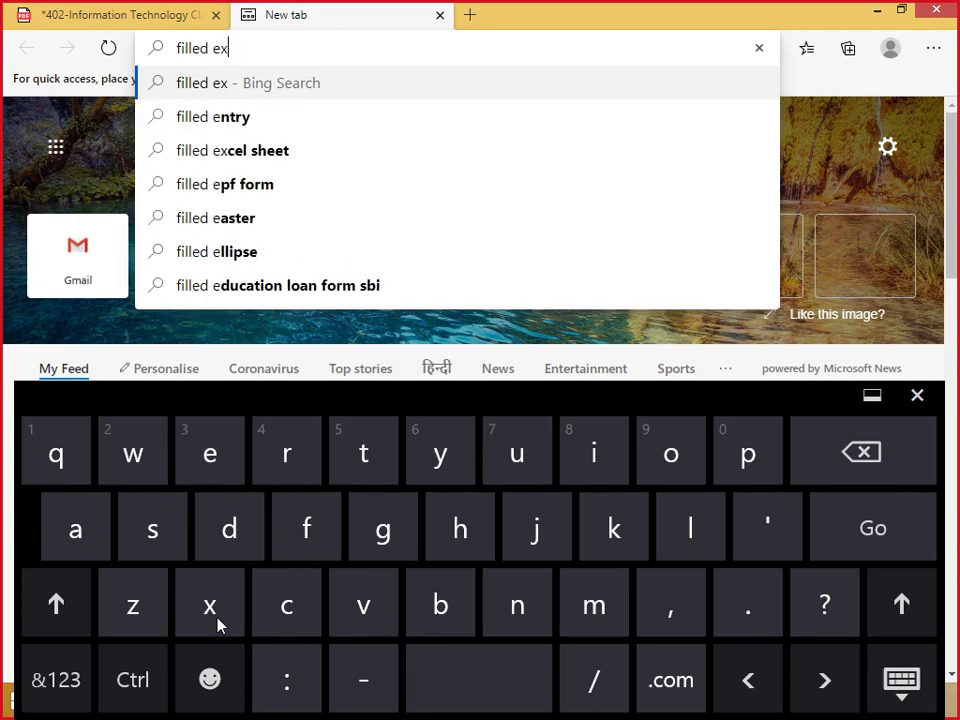
{"action": "left_click", "coordinate": [278, 610]}
{"action": "left_click", "coordinate": [213, 445]}
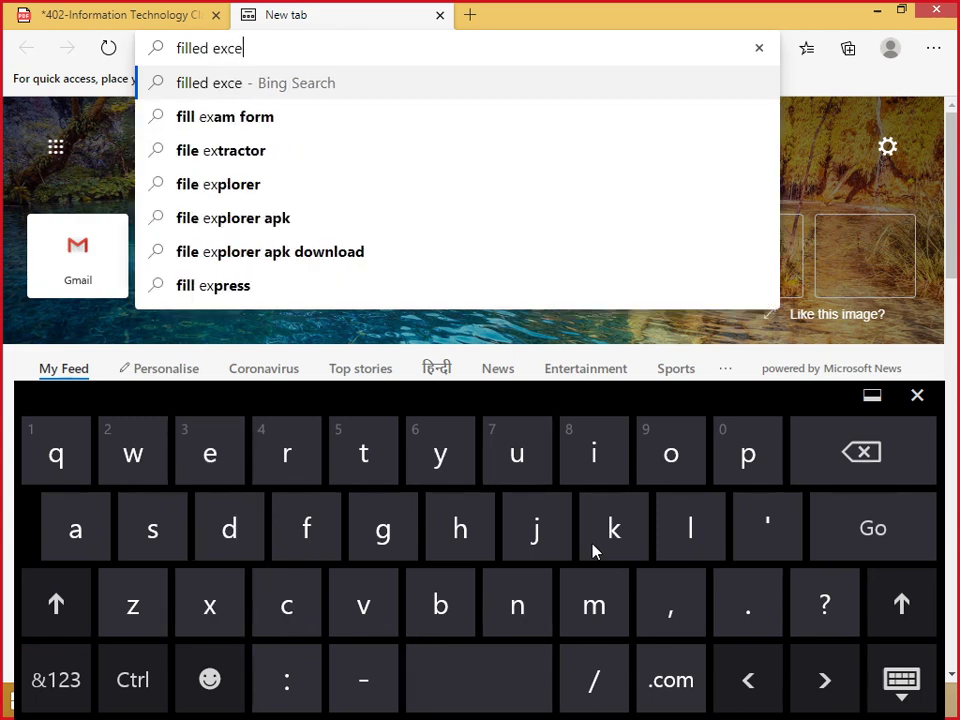
{"action": "left_click", "coordinate": [686, 525]}
{"action": "left_click", "coordinate": [160, 530]}
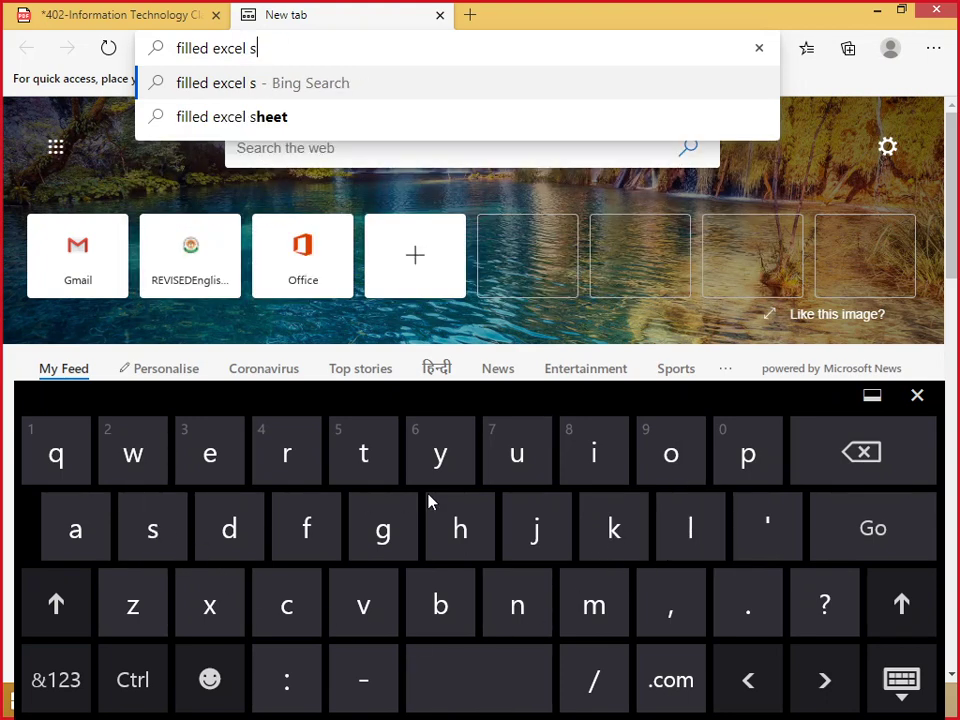
{"action": "left_click", "coordinate": [480, 520]}
{"action": "double_click", "coordinate": [225, 461]}
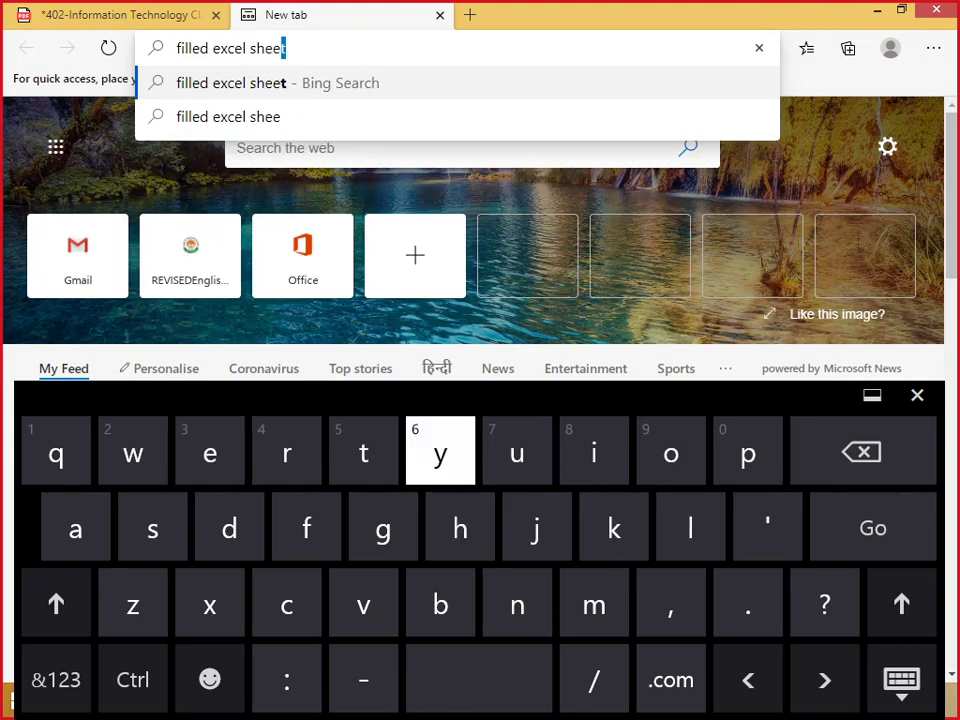
{"action": "left_click", "coordinate": [443, 458]}
{"action": "left_click", "coordinate": [860, 453]}
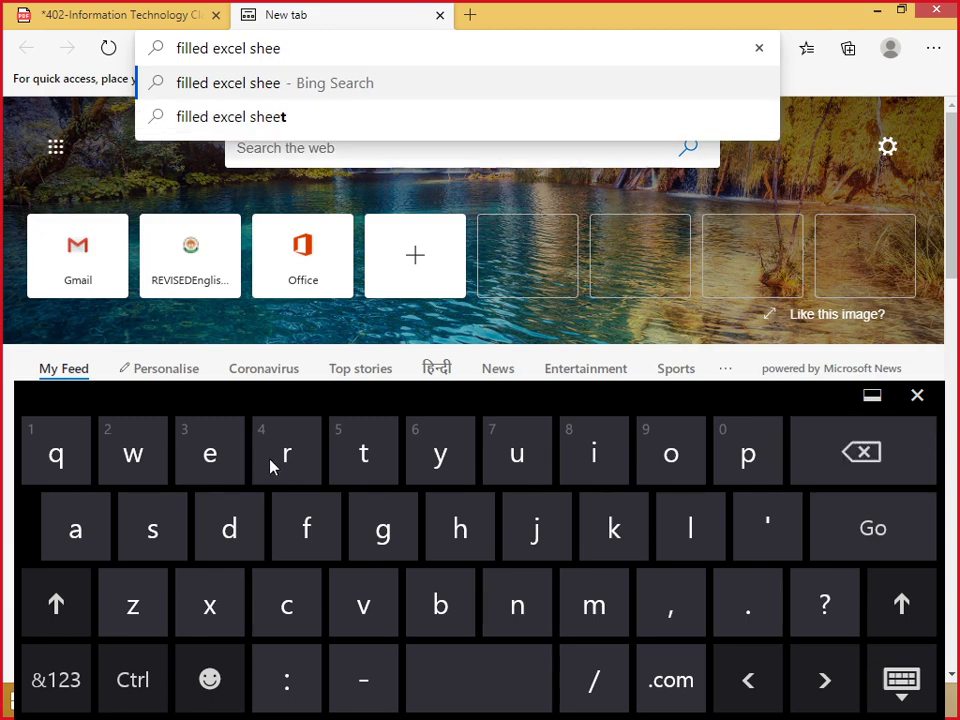
{"action": "left_click", "coordinate": [362, 460]}
{"action": "left_click", "coordinate": [904, 546]}
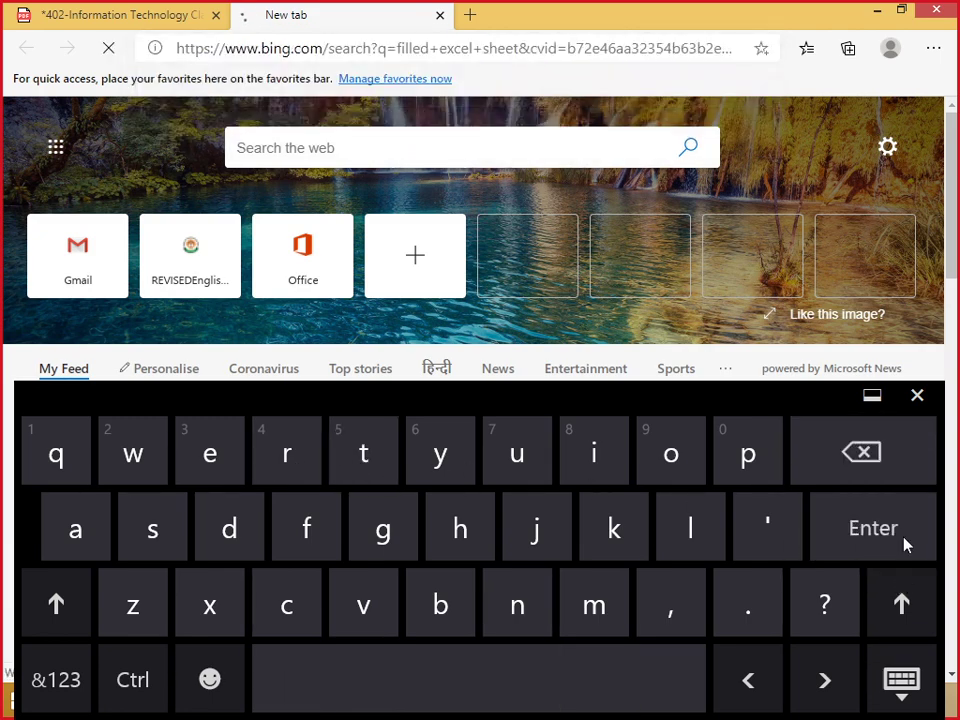
Look through the search results and refine the query to "sample filled excel sheet"
{"action": "scroll", "coordinate": [178, 290], "scroll_direction": "down", "scroll_amount": 8}
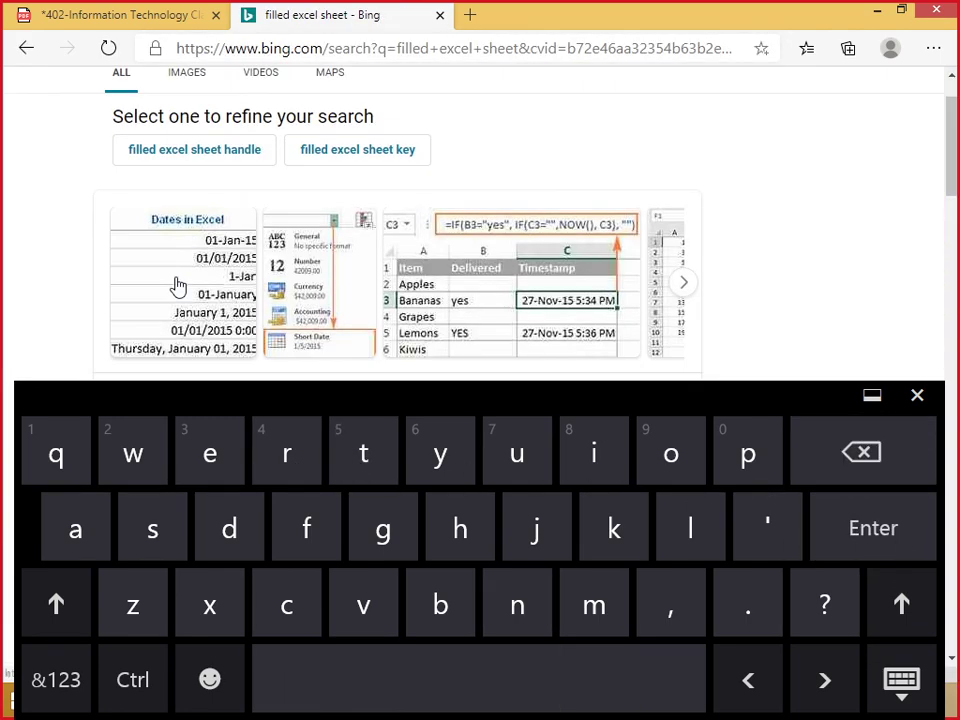
{"action": "scroll", "coordinate": [180, 268], "scroll_direction": "down", "scroll_amount": 3}
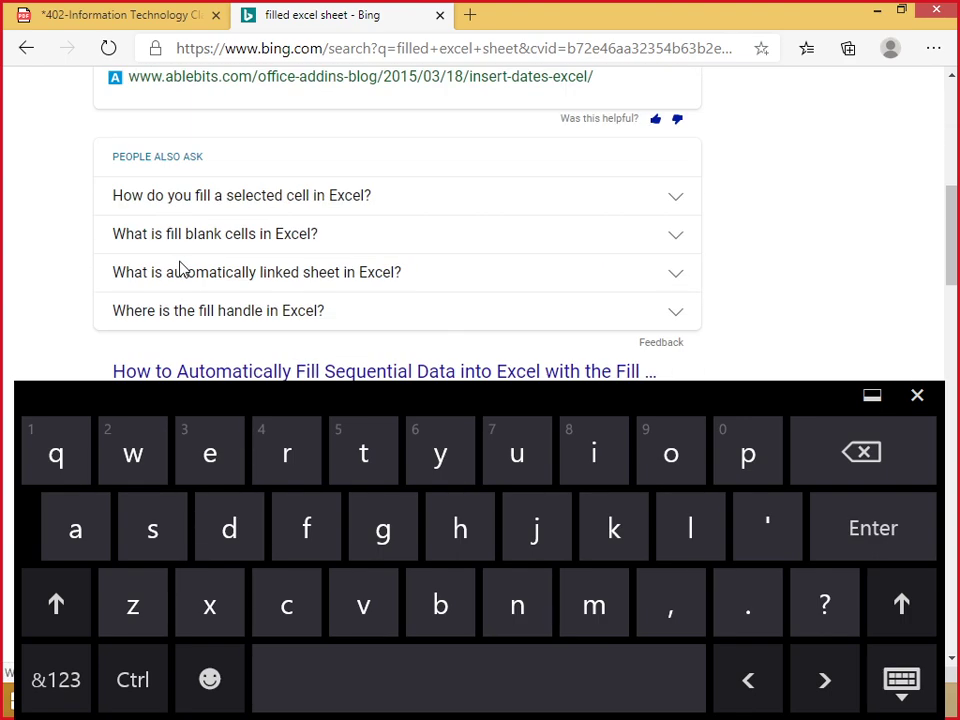
{"action": "scroll", "coordinate": [180, 268], "scroll_direction": "down", "scroll_amount": 8}
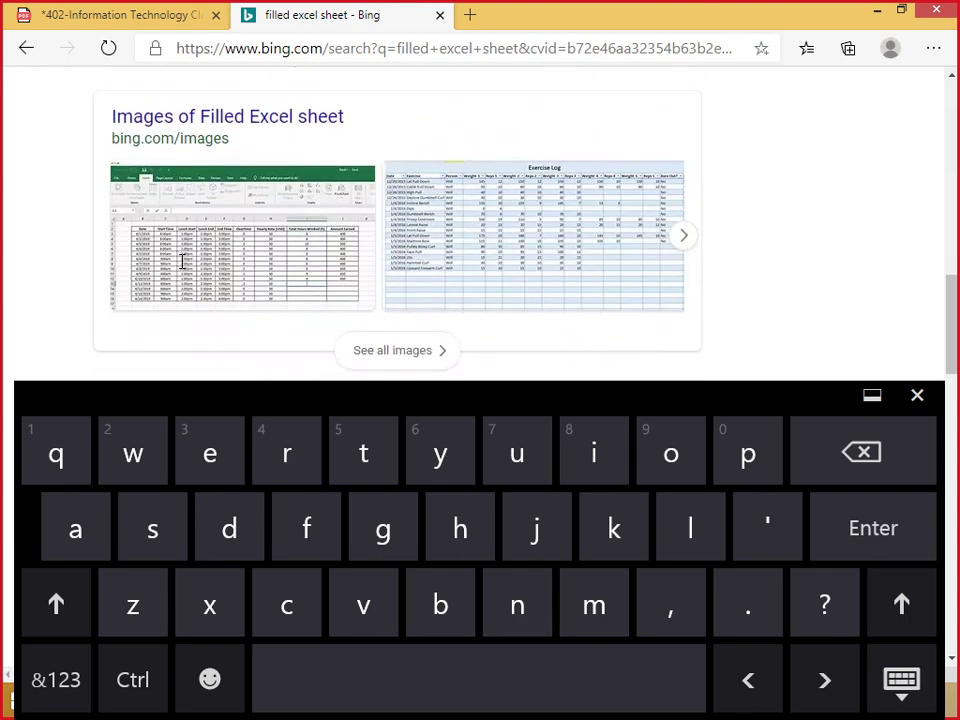
{"action": "scroll", "coordinate": [181, 262], "scroll_direction": "down", "scroll_amount": 6}
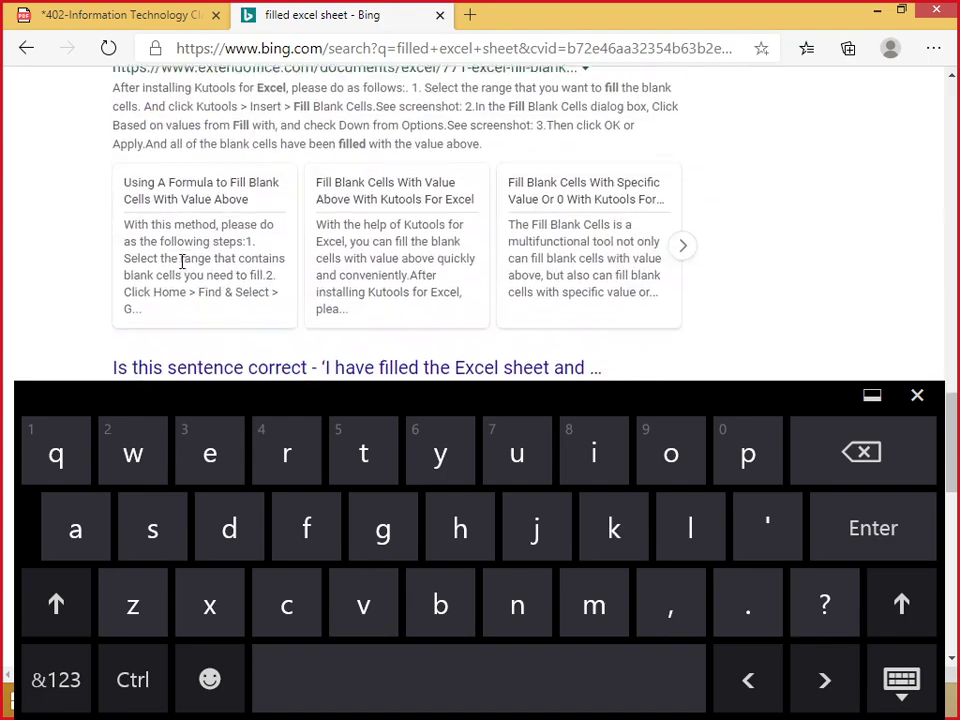
{"action": "scroll", "coordinate": [182, 262], "scroll_direction": "up", "scroll_amount": 20}
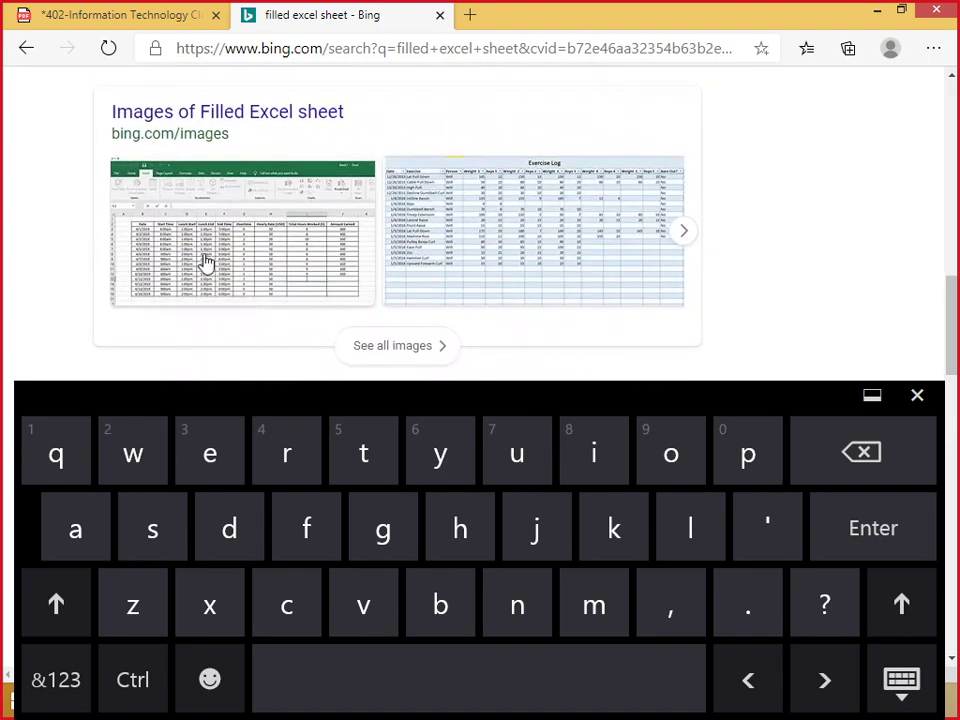
{"action": "left_click", "coordinate": [178, 110]}
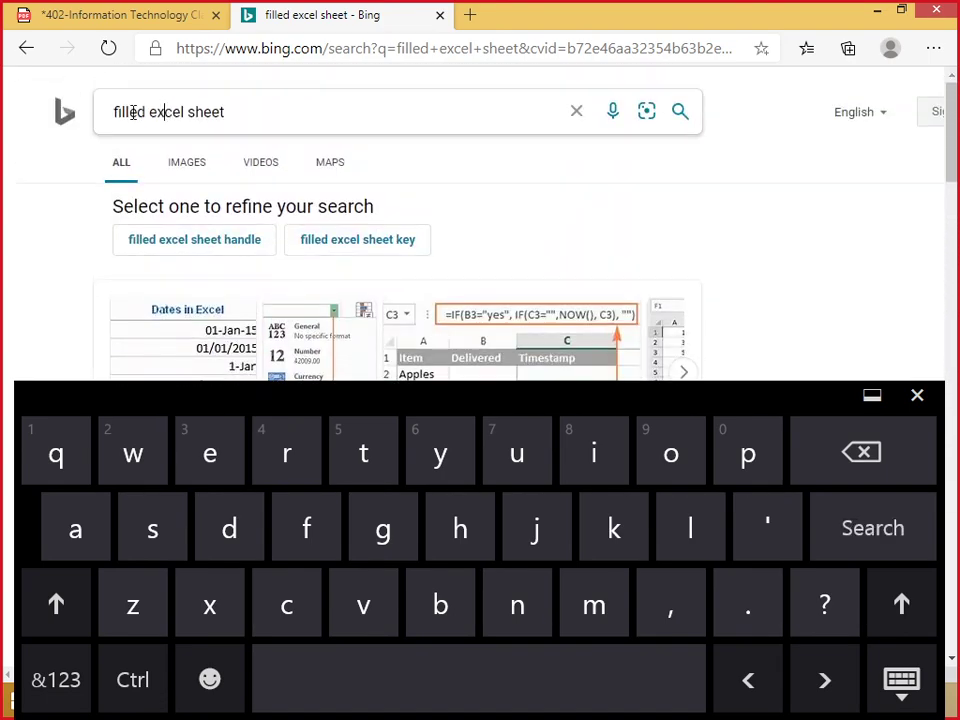
{"action": "left_click", "coordinate": [135, 530]}
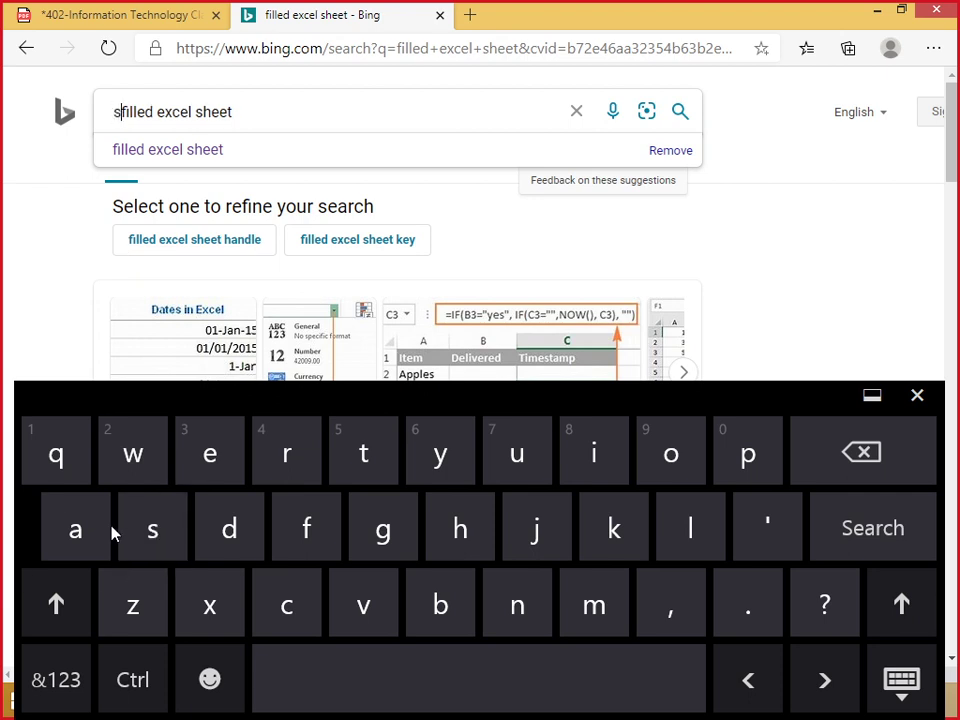
{"action": "left_click", "coordinate": [103, 527]}
{"action": "left_click", "coordinate": [590, 600]}
{"action": "left_click", "coordinate": [746, 452]}
{"action": "left_click", "coordinate": [700, 522]}
{"action": "left_click", "coordinate": [200, 456]}
{"action": "left_click", "coordinate": [465, 658]}
{"action": "left_click", "coordinate": [870, 550]}
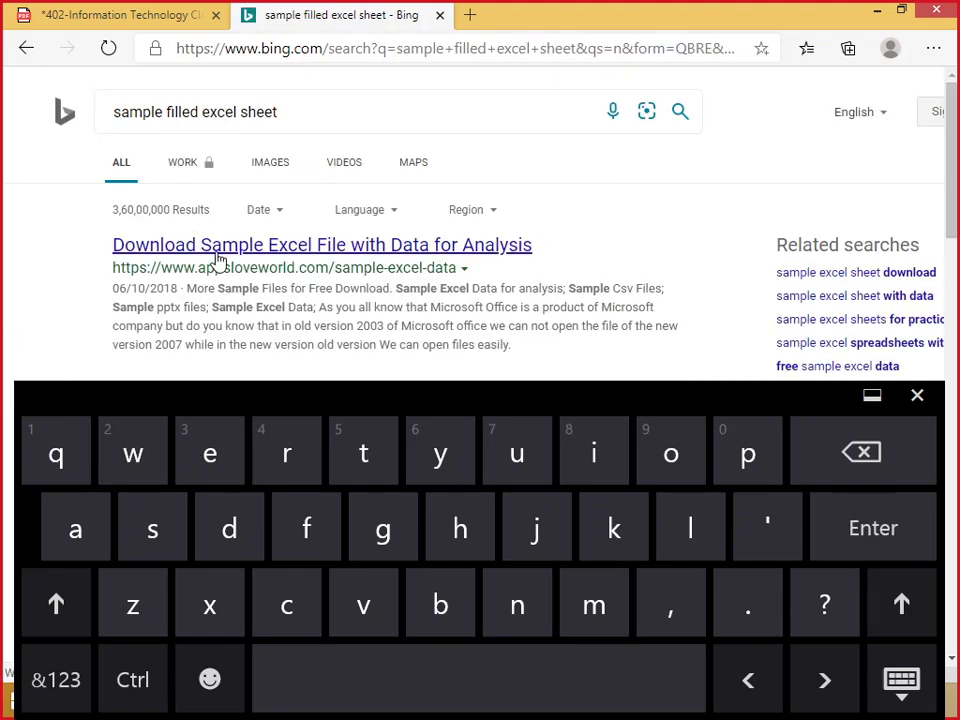
From the appsloveworld.com result on sample Excel files, download the Employee Data (.xls) file and open it in Excel
{"action": "left_click", "coordinate": [218, 252]}
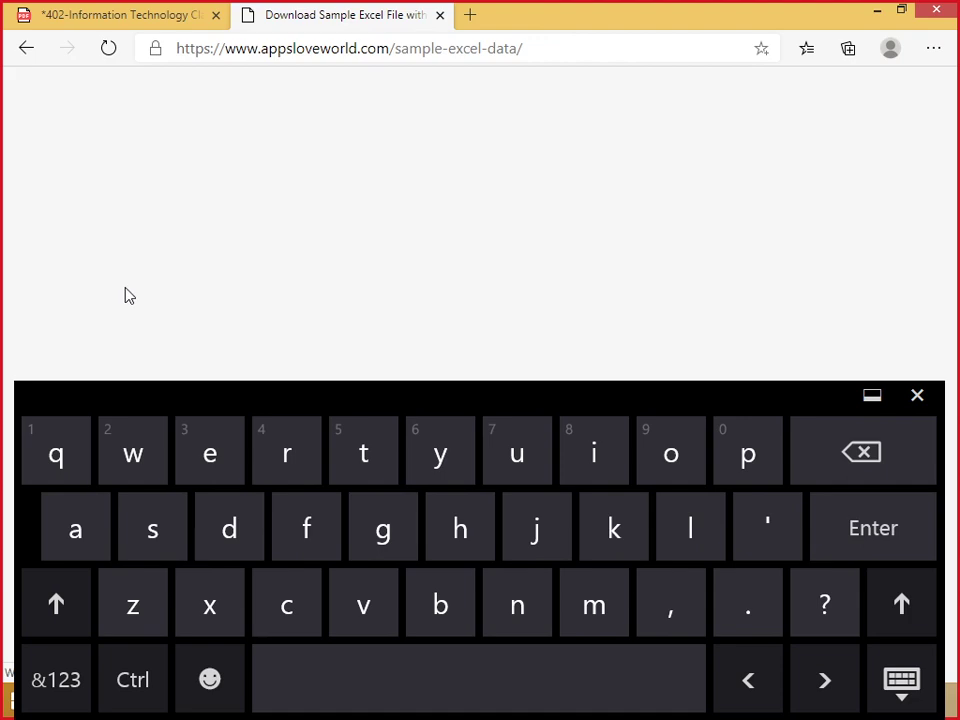
{"action": "scroll", "coordinate": [334, 259], "scroll_direction": "down", "scroll_amount": 10}
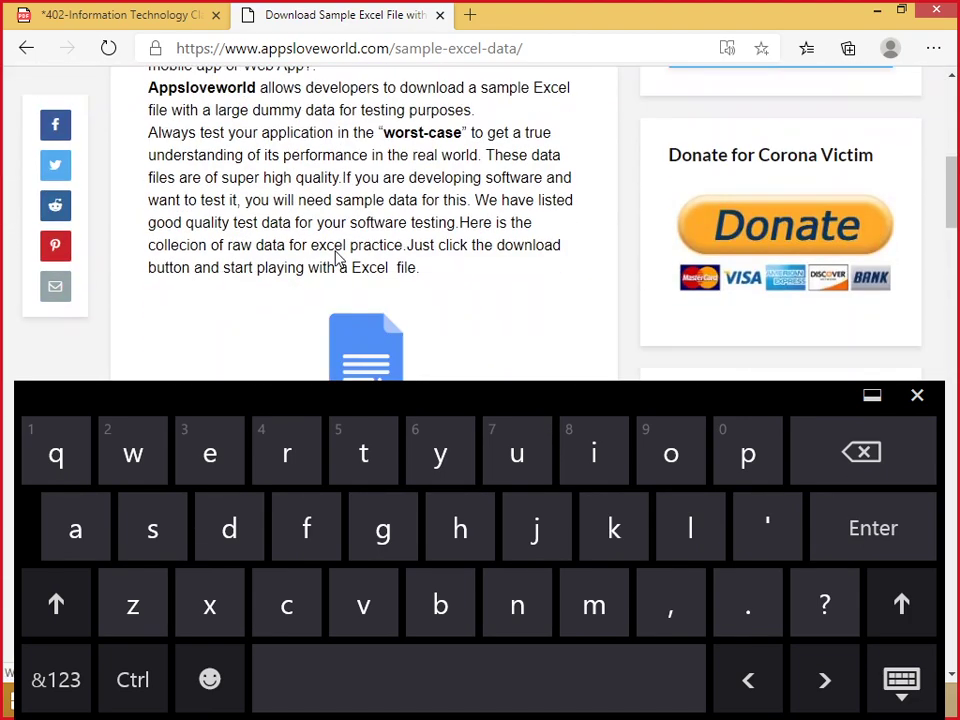
{"action": "scroll", "coordinate": [338, 256], "scroll_direction": "down", "scroll_amount": 5}
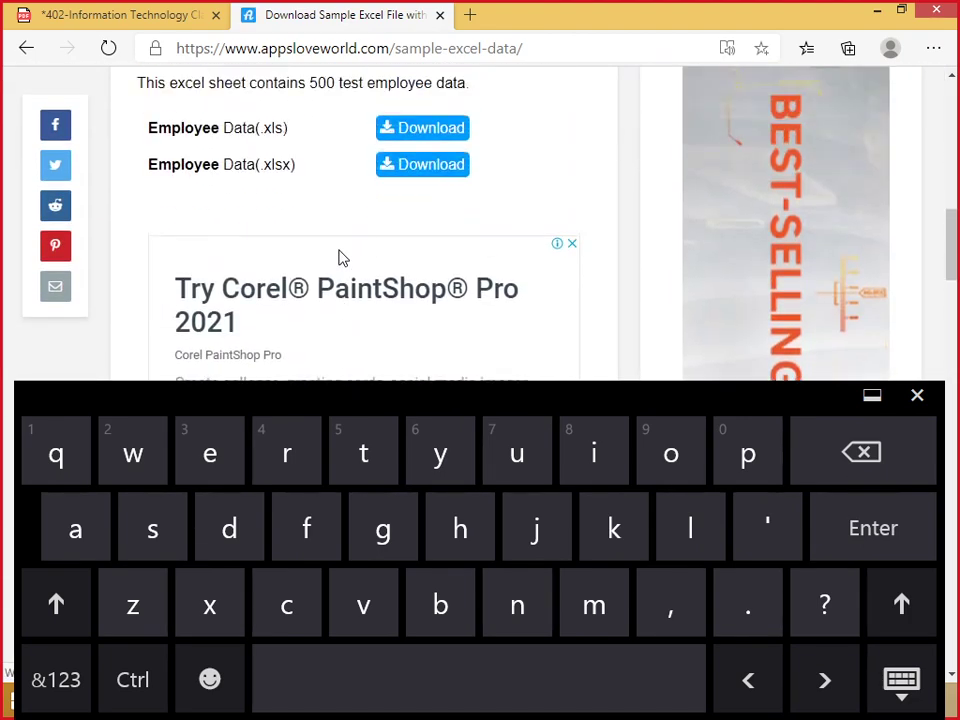
{"action": "scroll", "coordinate": [360, 256], "scroll_direction": "up", "scroll_amount": 1}
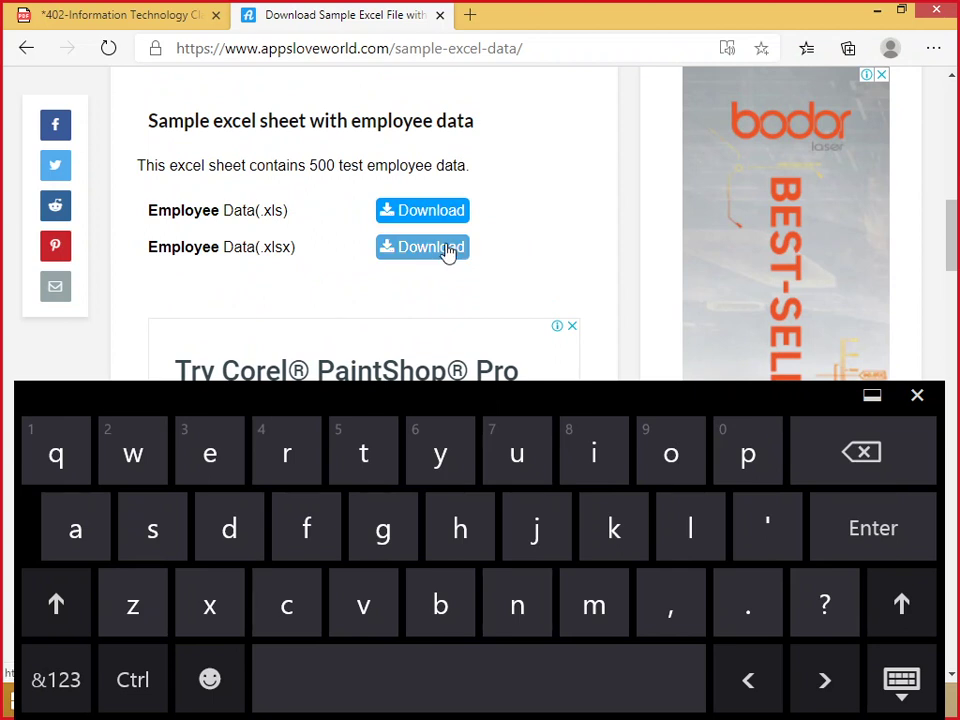
{"action": "left_click", "coordinate": [446, 219]}
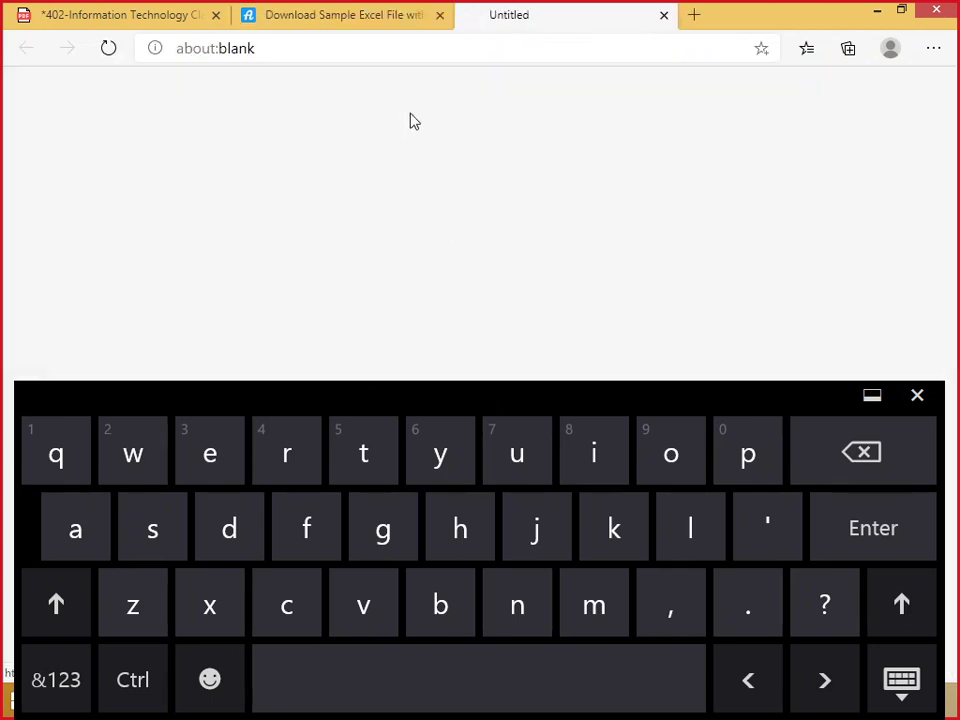
{"action": "left_click", "coordinate": [917, 396]}
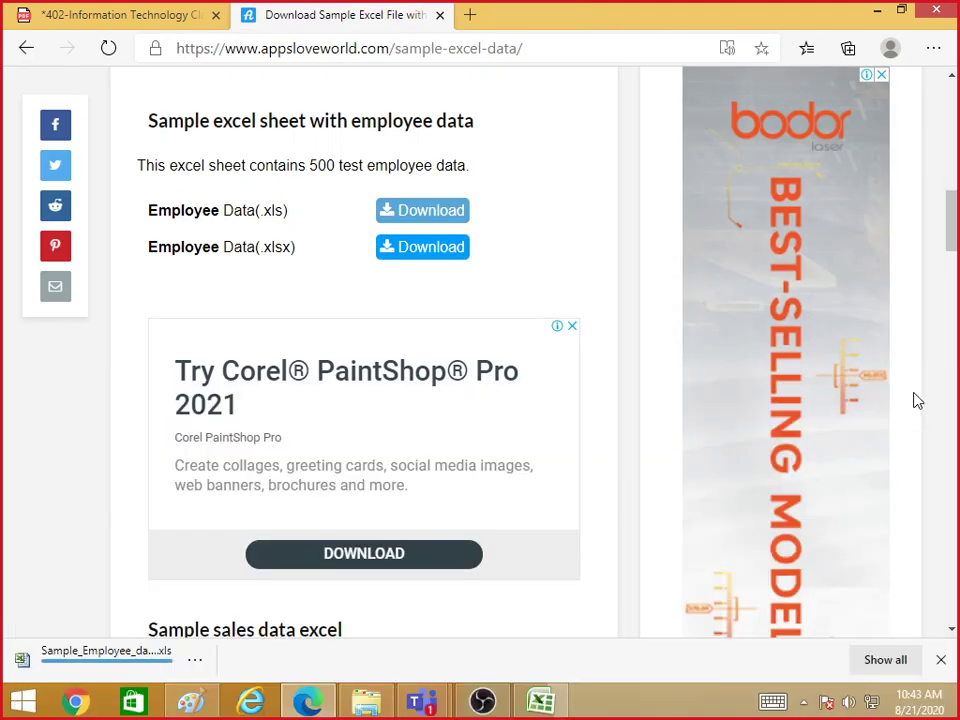
{"action": "left_click", "coordinate": [42, 664]}
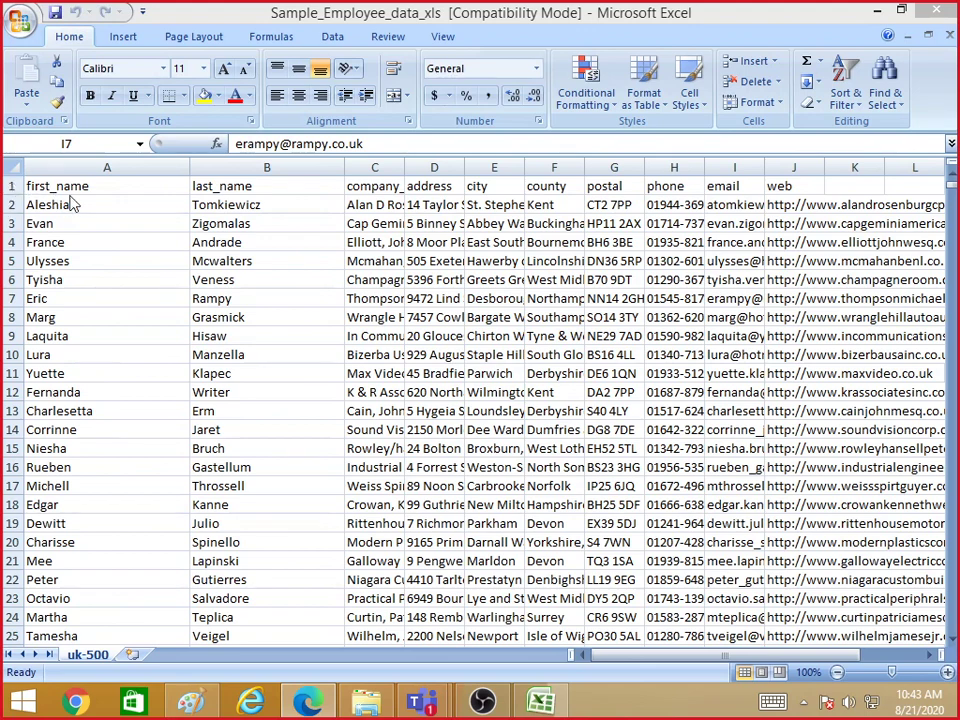
Auto-fit the company_name, address and city columns of the employee sheet to their contents
{"action": "double_click", "coordinate": [404, 163]}
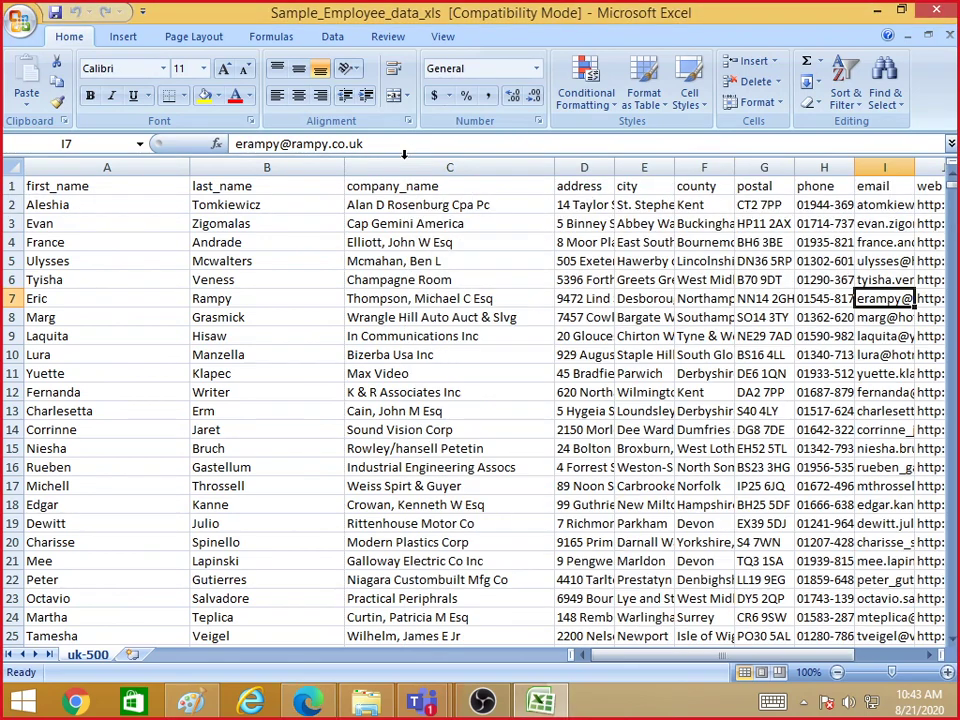
{"action": "double_click", "coordinate": [619, 170]}
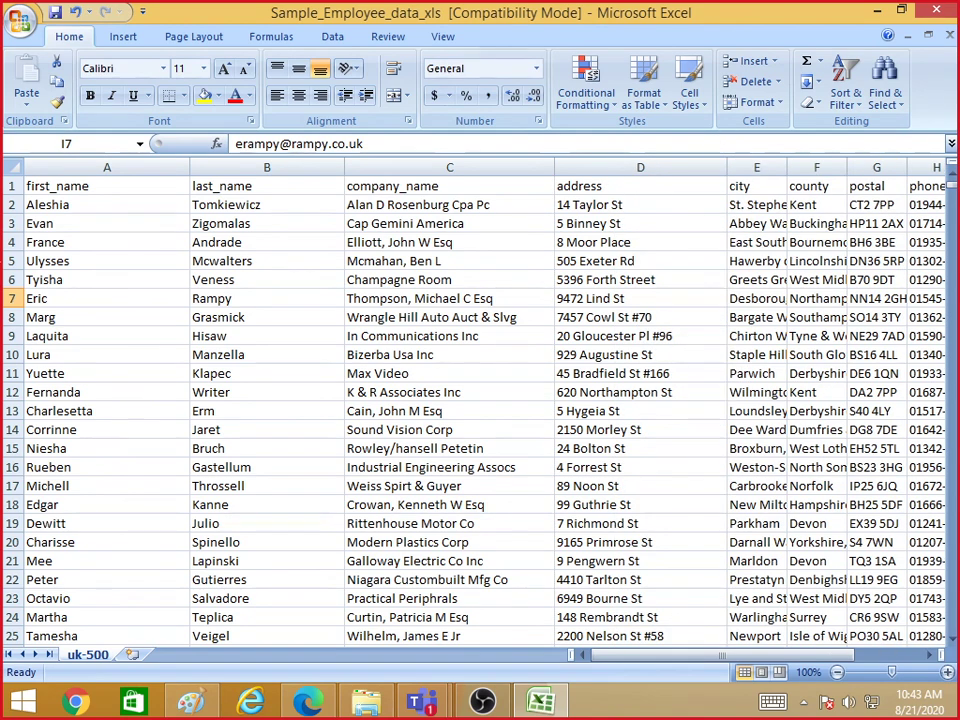
{"action": "left_click", "coordinate": [45, 191]}
{"action": "left_click", "coordinate": [268, 186]}
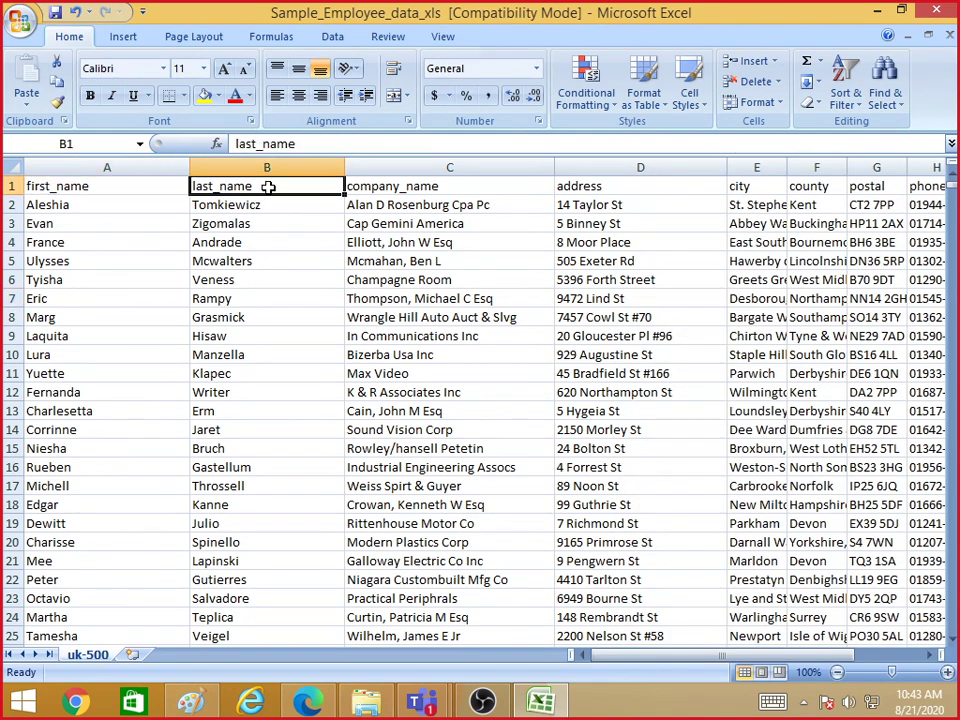
{"action": "left_click", "coordinate": [406, 190]}
{"action": "left_click", "coordinate": [590, 186]}
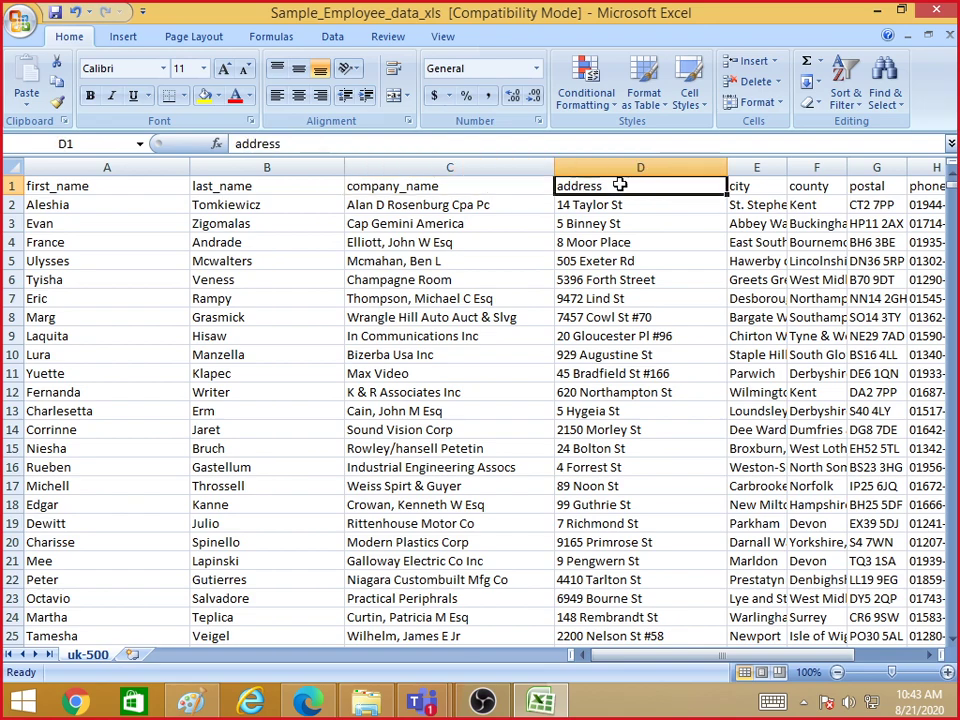
{"action": "left_click", "coordinate": [748, 182]}
{"action": "double_click", "coordinate": [786, 167]}
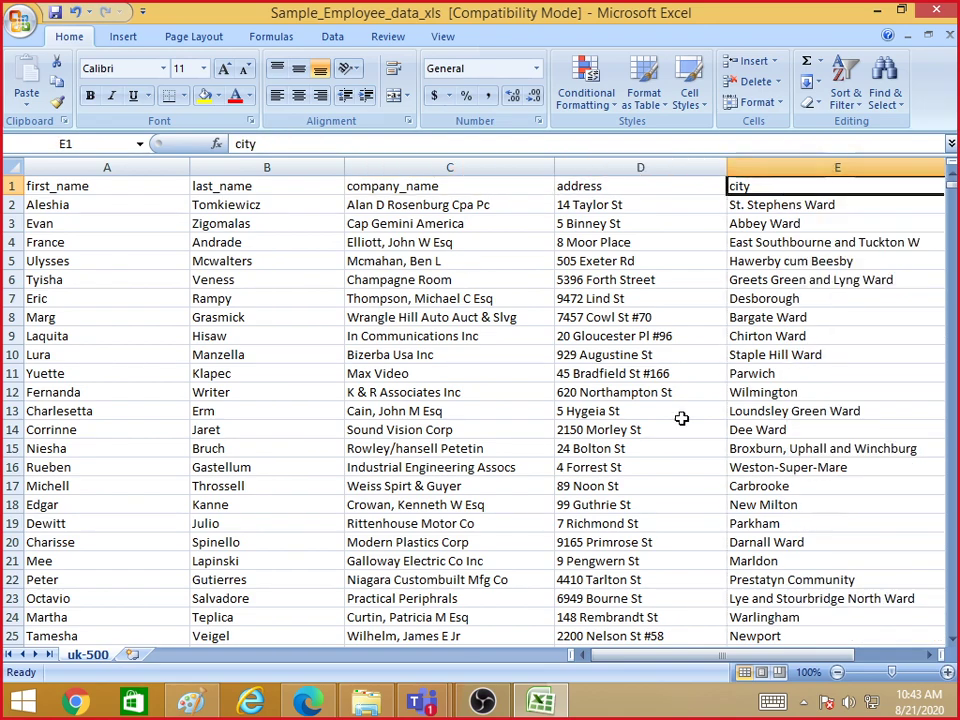
Auto-fit the county, postal, phone, email and web columns of the employee sheet to their contents
{"action": "left_click", "coordinate": [839, 675]}
{"action": "left_click", "coordinate": [839, 675]}
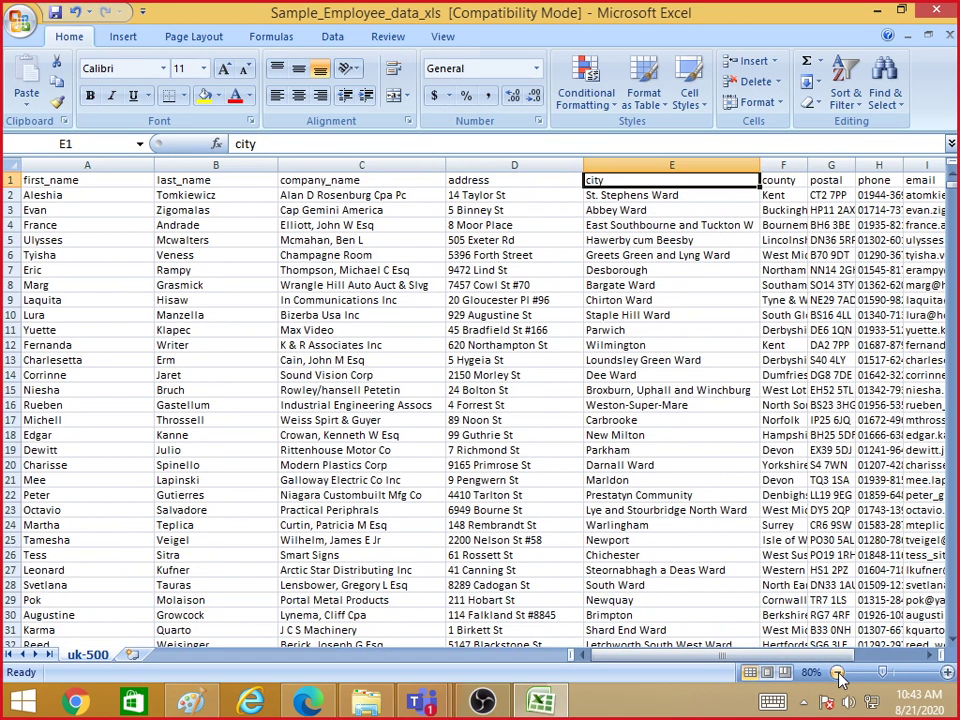
{"action": "left_click", "coordinate": [839, 675]}
{"action": "left_click", "coordinate": [839, 675]}
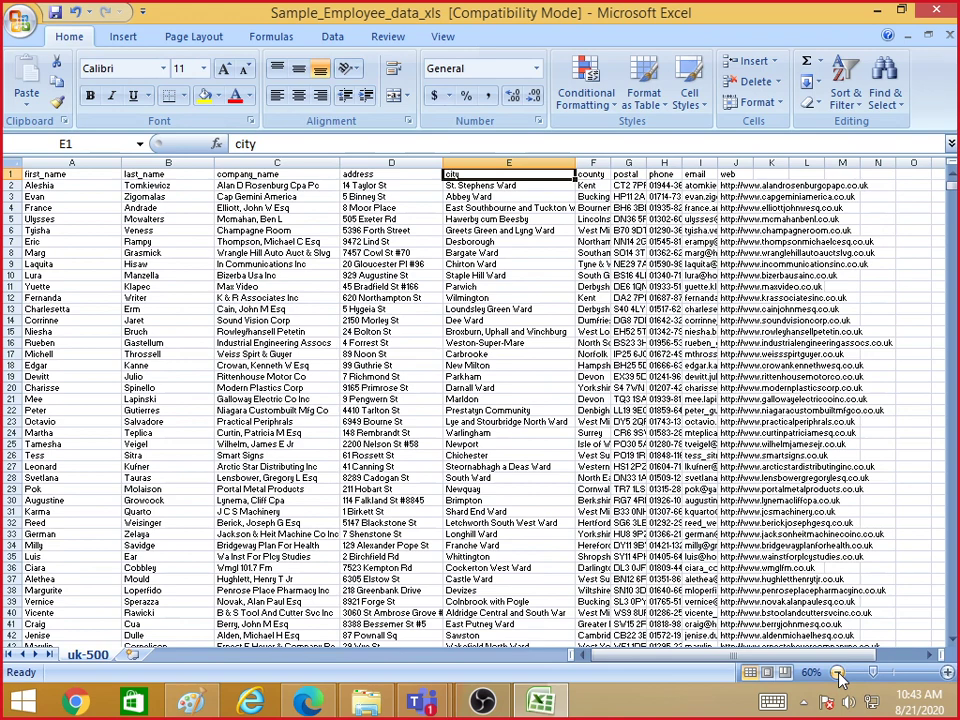
{"action": "double_click", "coordinate": [614, 164]}
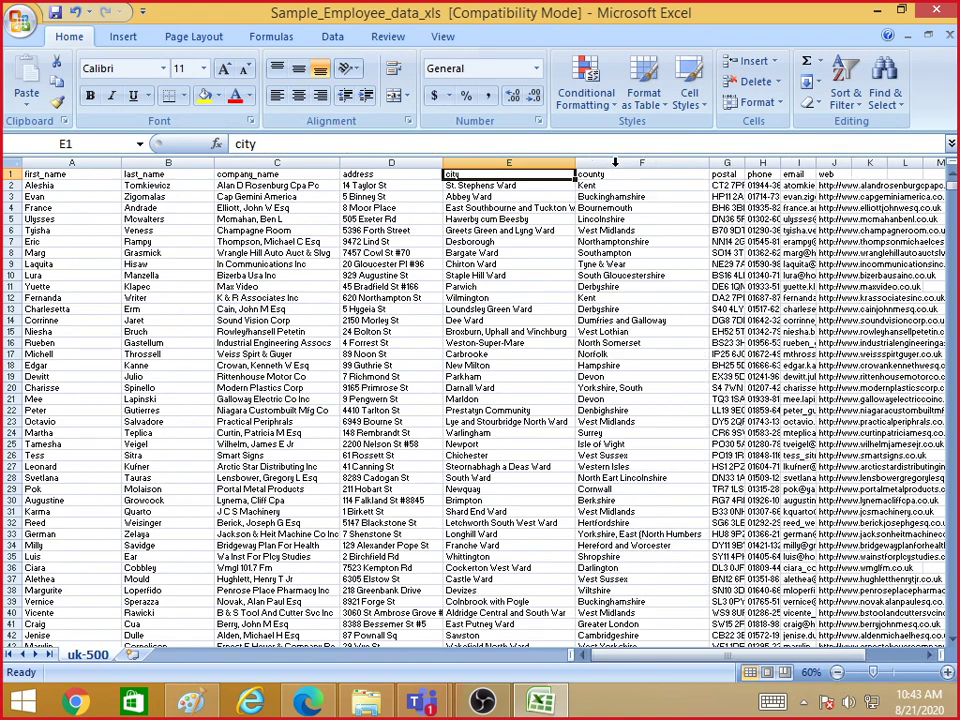
{"action": "double_click", "coordinate": [742, 164]}
{"action": "double_click", "coordinate": [795, 164]}
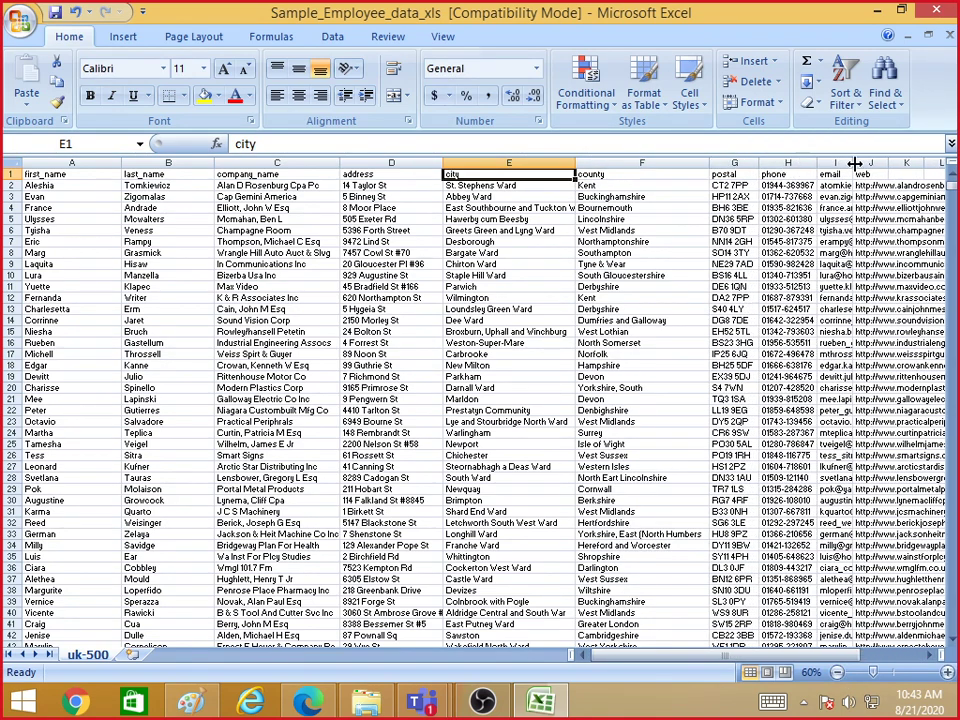
{"action": "double_click", "coordinate": [853, 164]}
{"action": "left_click_drag", "start_coordinate": [640, 655], "coordinate": [730, 655]}
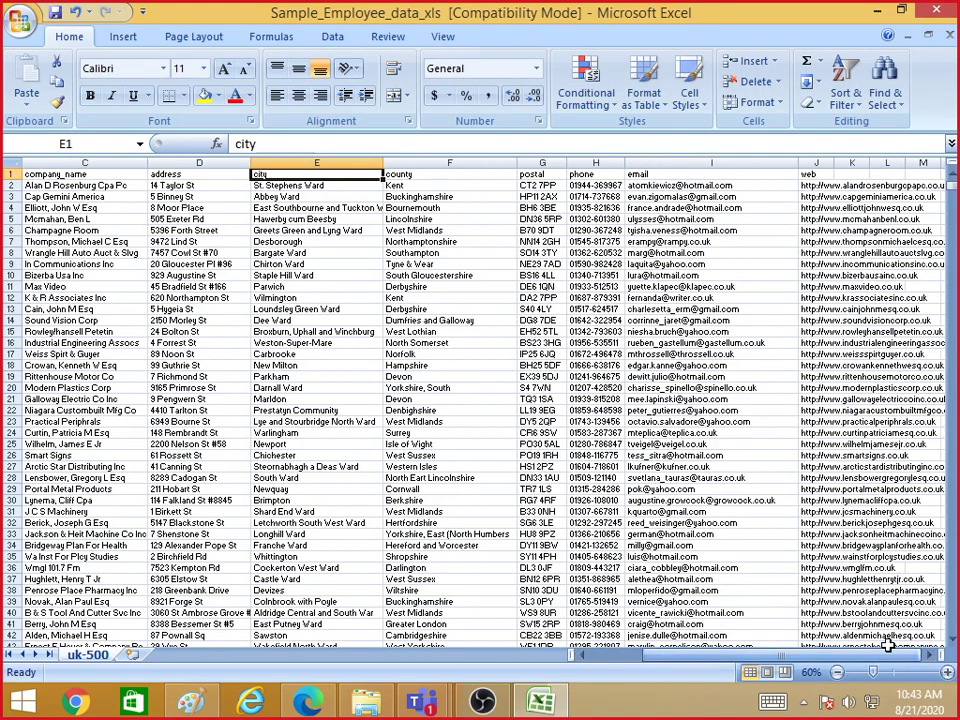
{"action": "double_click", "coordinate": [835, 163]}
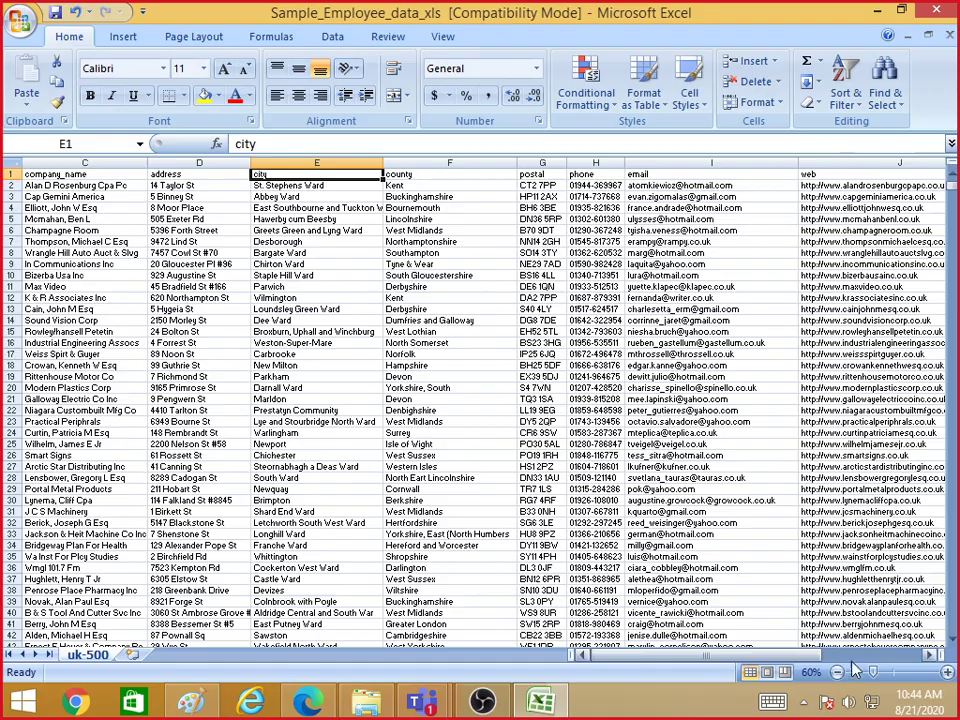
Examine how far the employee records extend, first in a 10% overview, down to the last row, and select row 2001
{"action": "left_click", "coordinate": [895, 680]}
{"action": "left_click_drag", "start_coordinate": [895, 680], "coordinate": [838, 676]}
{"action": "scroll", "coordinate": [372, 241], "scroll_direction": "down", "scroll_amount": 5}
{"action": "scroll", "coordinate": [349, 336], "scroll_direction": "down", "scroll_amount": 10}
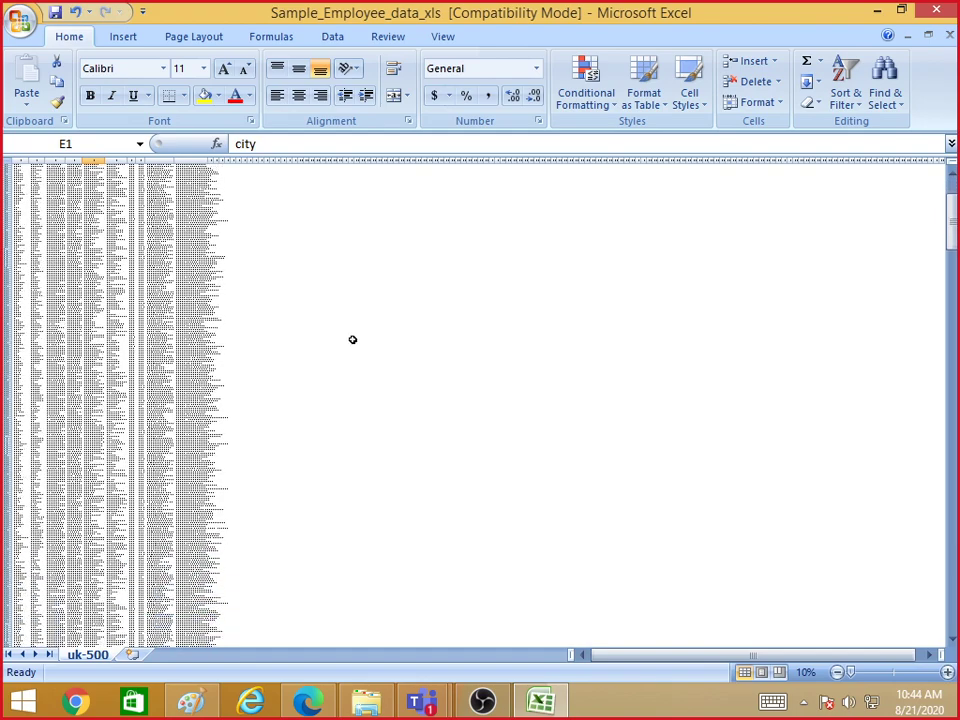
{"action": "scroll", "coordinate": [385, 331], "scroll_direction": "down", "scroll_amount": 5}
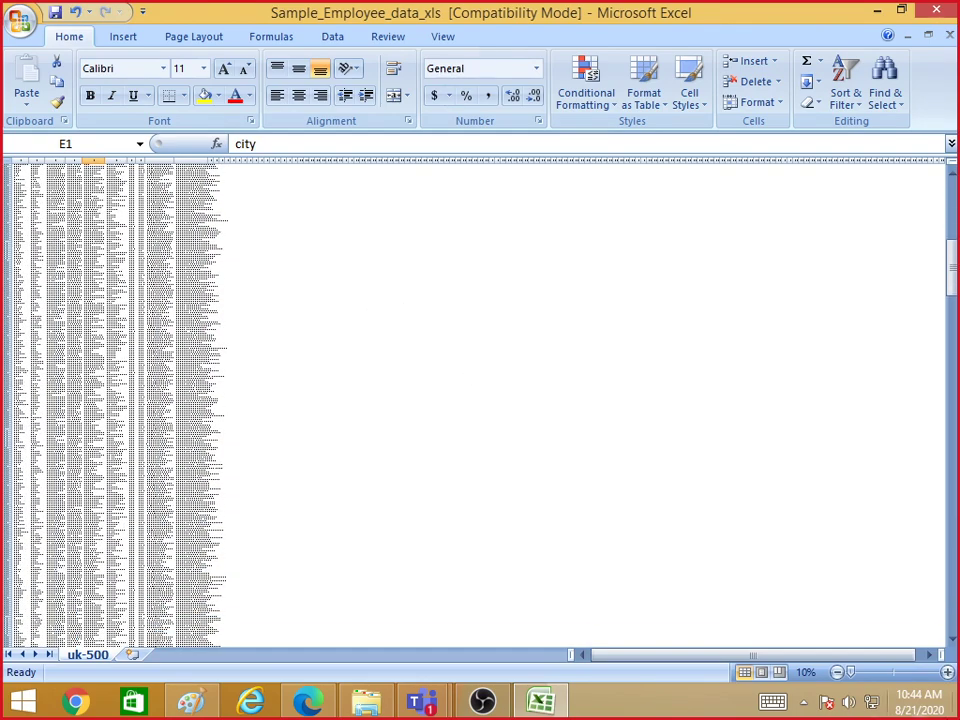
{"action": "left_click", "coordinate": [893, 673]}
{"action": "scroll", "coordinate": [183, 332], "scroll_direction": "down", "scroll_amount": 15}
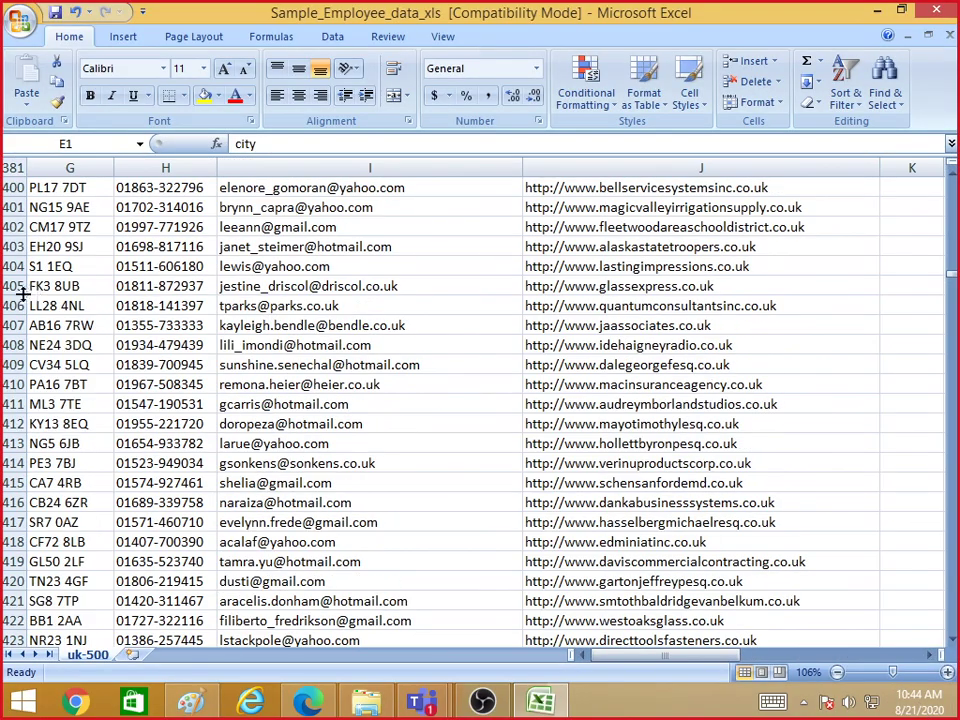
{"action": "scroll", "coordinate": [183, 332], "scroll_direction": "down", "scroll_amount": 20}
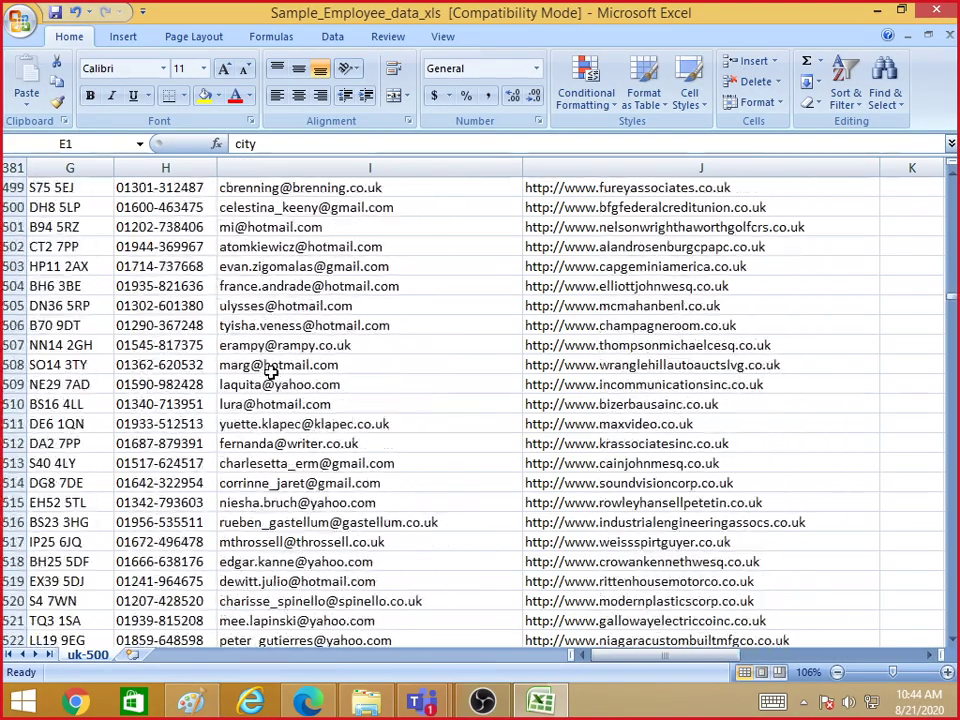
{"action": "scroll", "coordinate": [270, 370], "scroll_direction": "down", "scroll_amount": 20}
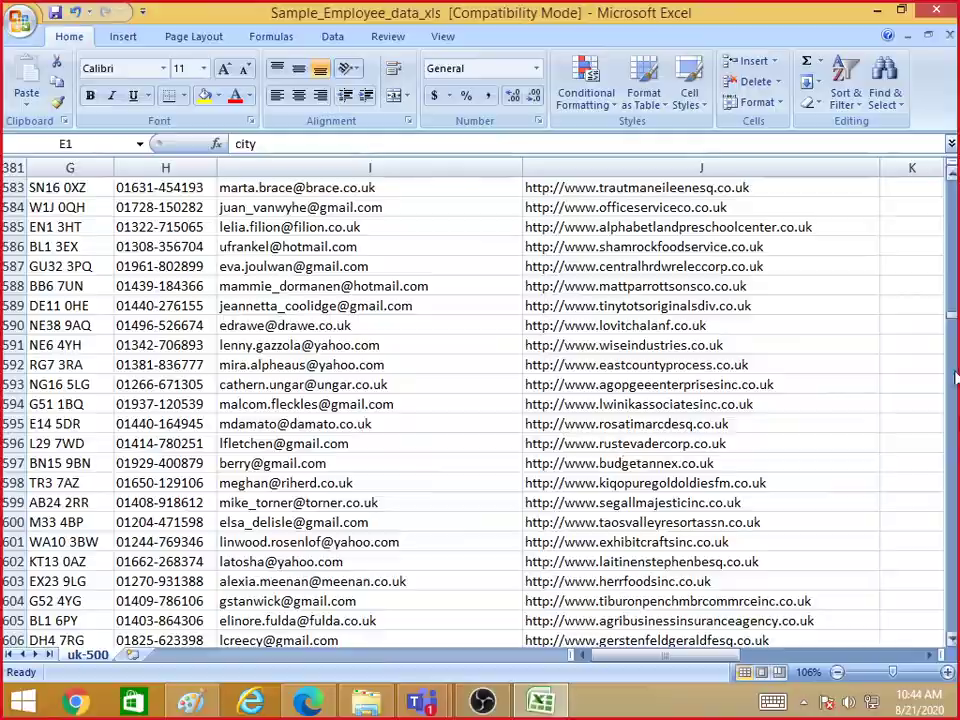
{"action": "left_click", "coordinate": [952, 375]}
{"action": "left_click", "coordinate": [955, 317]}
{"action": "left_click_drag", "start_coordinate": [952, 322], "coordinate": [930, 640]}
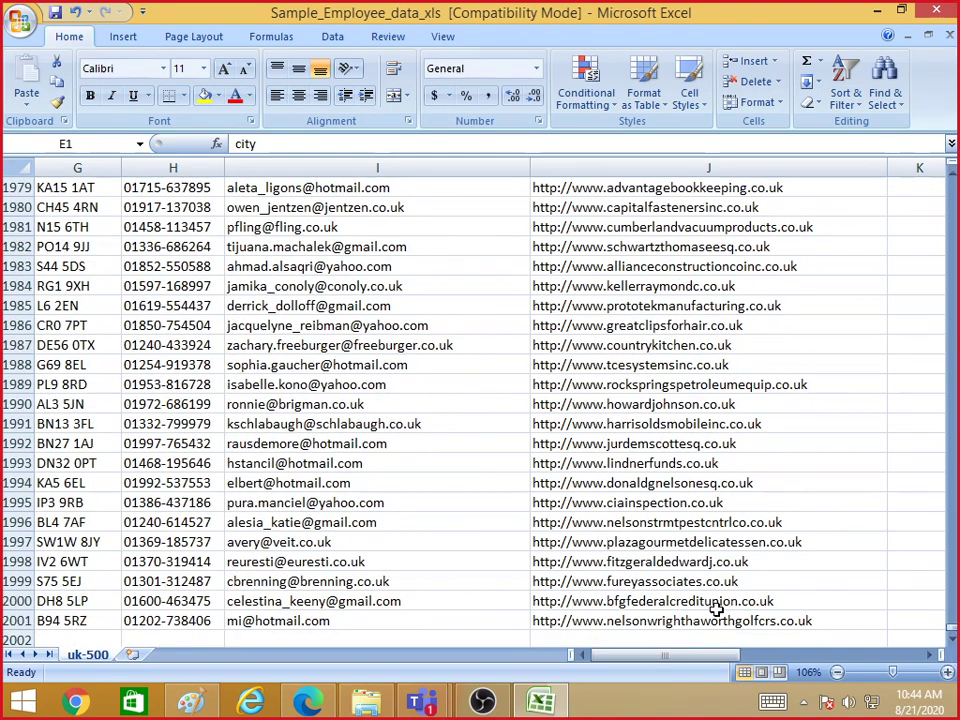
{"action": "left_click", "coordinate": [14, 621]}
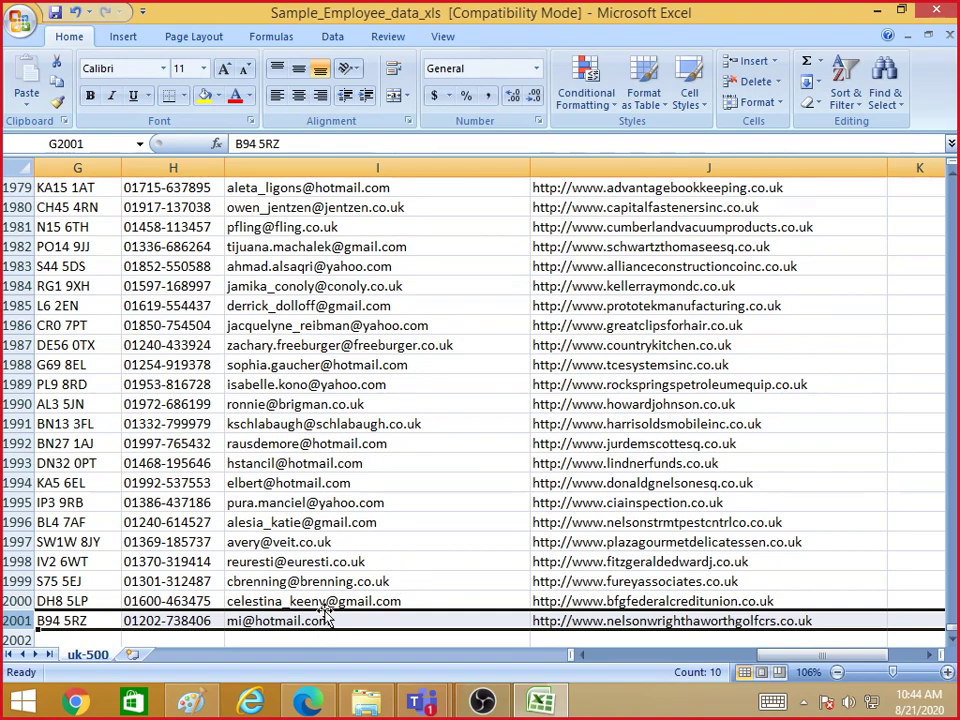
Switch the employee sheet to Page Layout view and select the phone cells H1981 to H1984
{"action": "scroll", "coordinate": [323, 601], "scroll_direction": "up", "scroll_amount": 4}
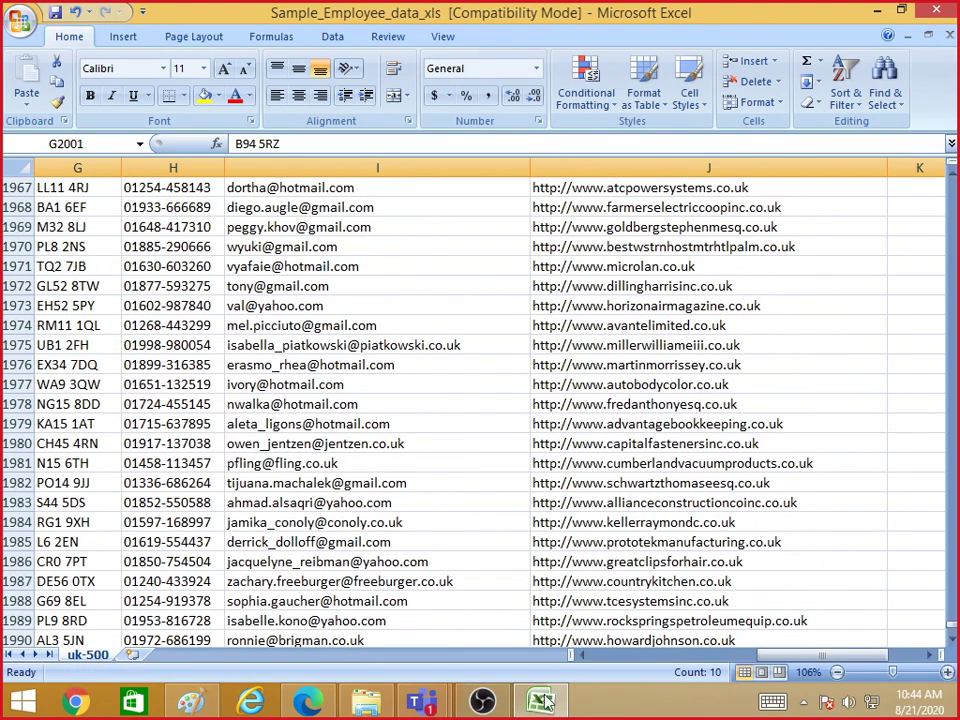
{"action": "left_click", "coordinate": [616, 656]}
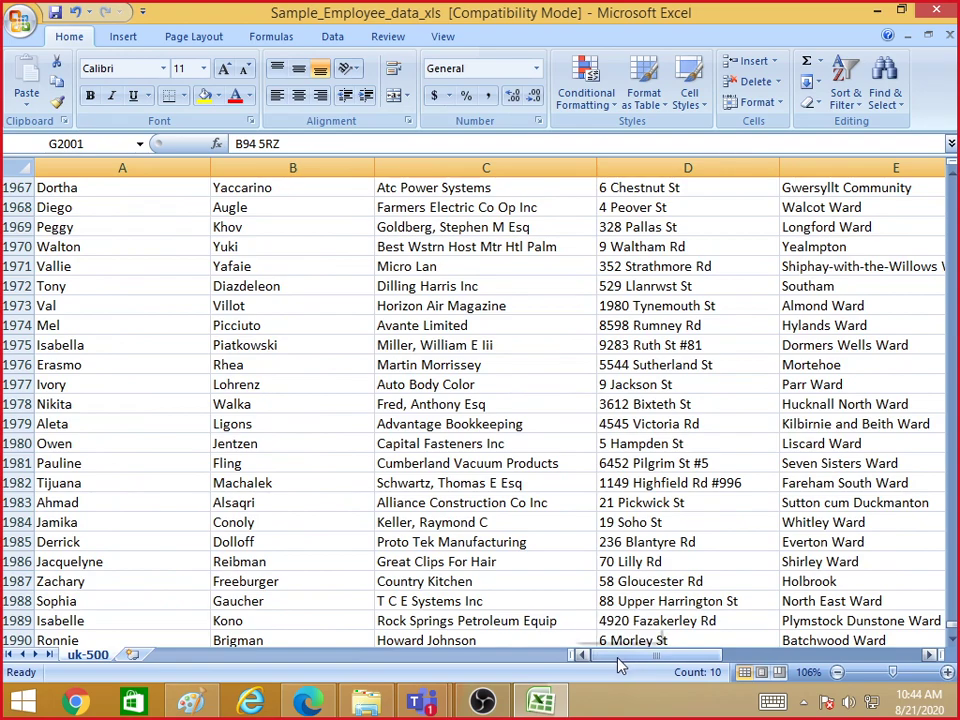
{"action": "scroll", "coordinate": [8, 300], "scroll_direction": "up", "scroll_amount": 5}
{"action": "scroll", "coordinate": [5, 340], "scroll_direction": "up", "scroll_amount": 7}
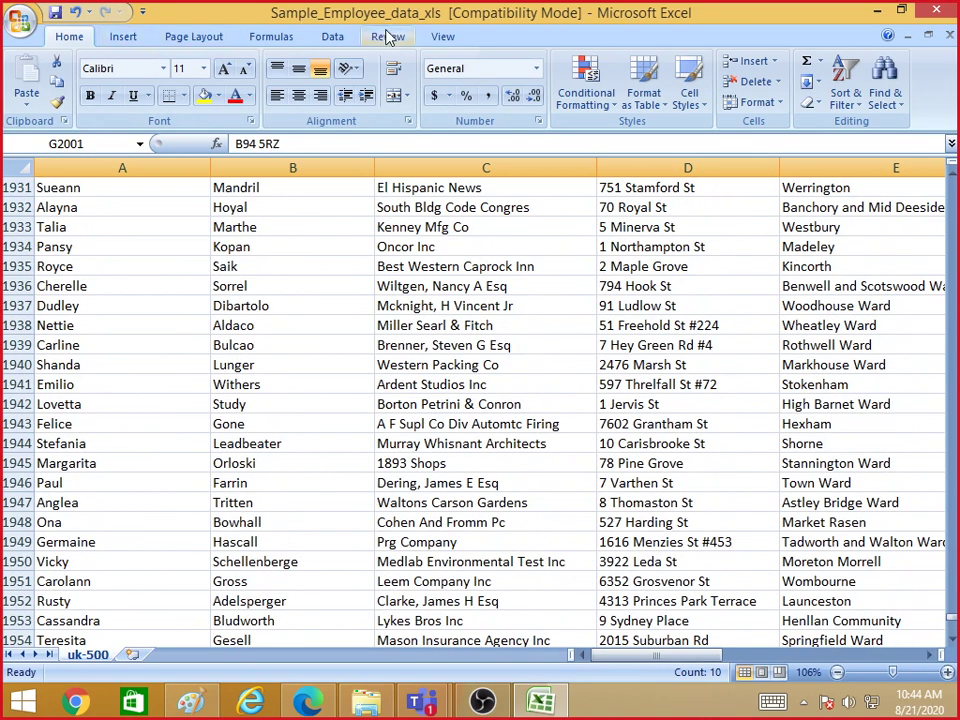
{"action": "left_click", "coordinate": [442, 36]}
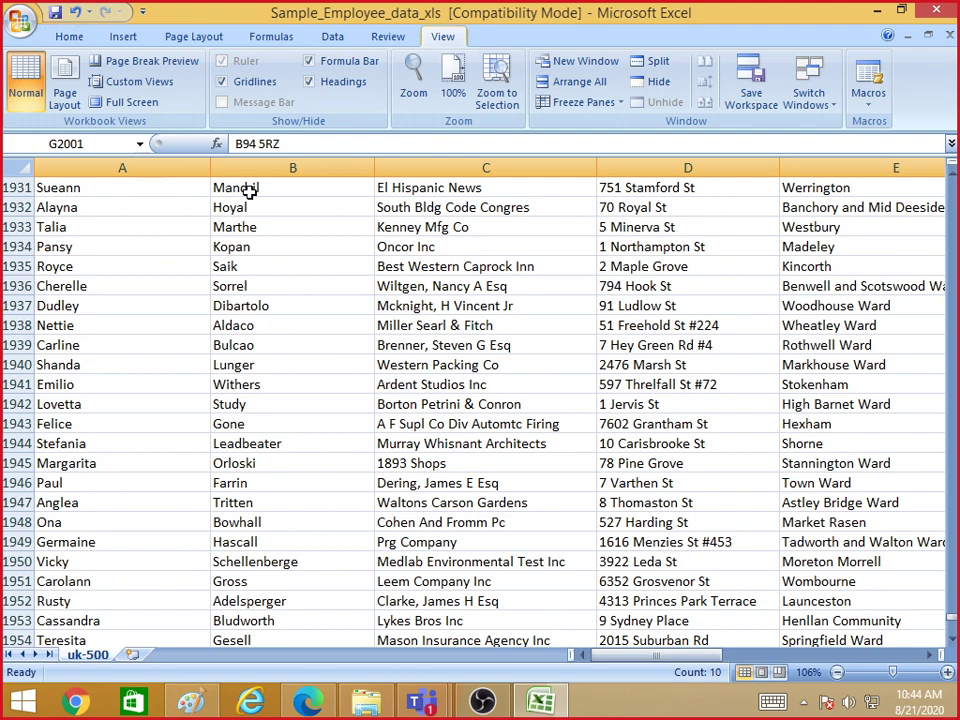
{"action": "left_click", "coordinate": [63, 95]}
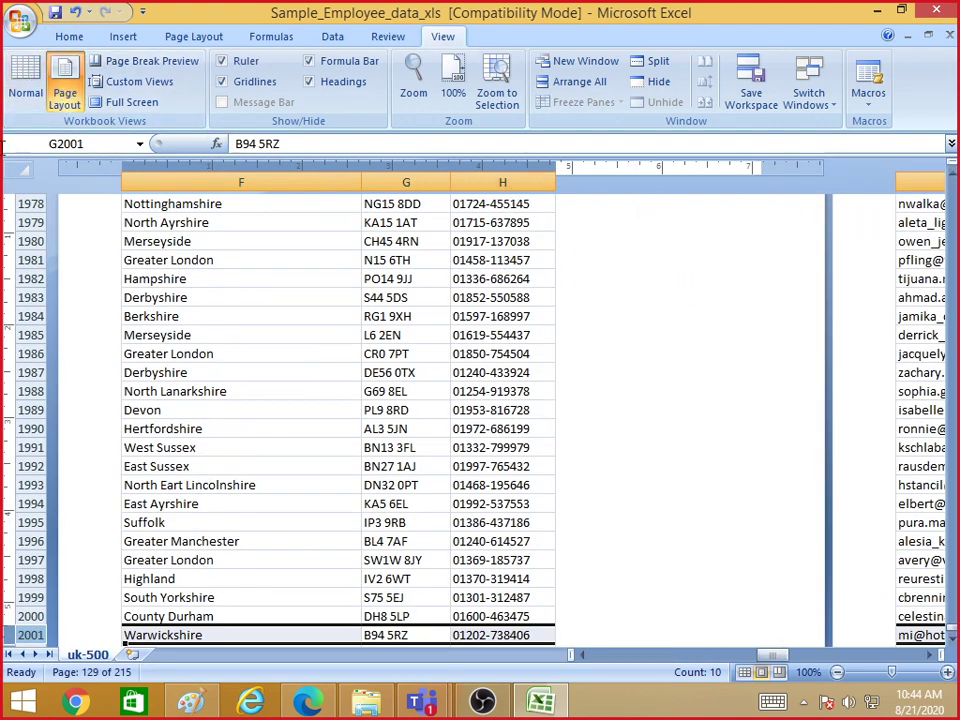
{"action": "left_click", "coordinate": [275, 34]}
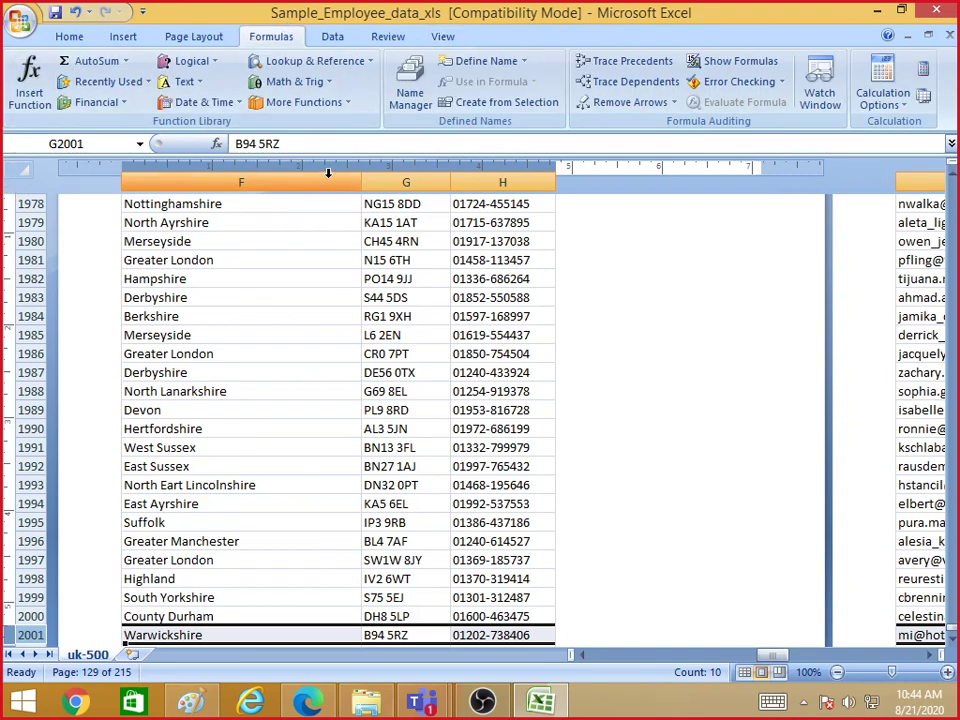
{"action": "left_click", "coordinate": [920, 280]}
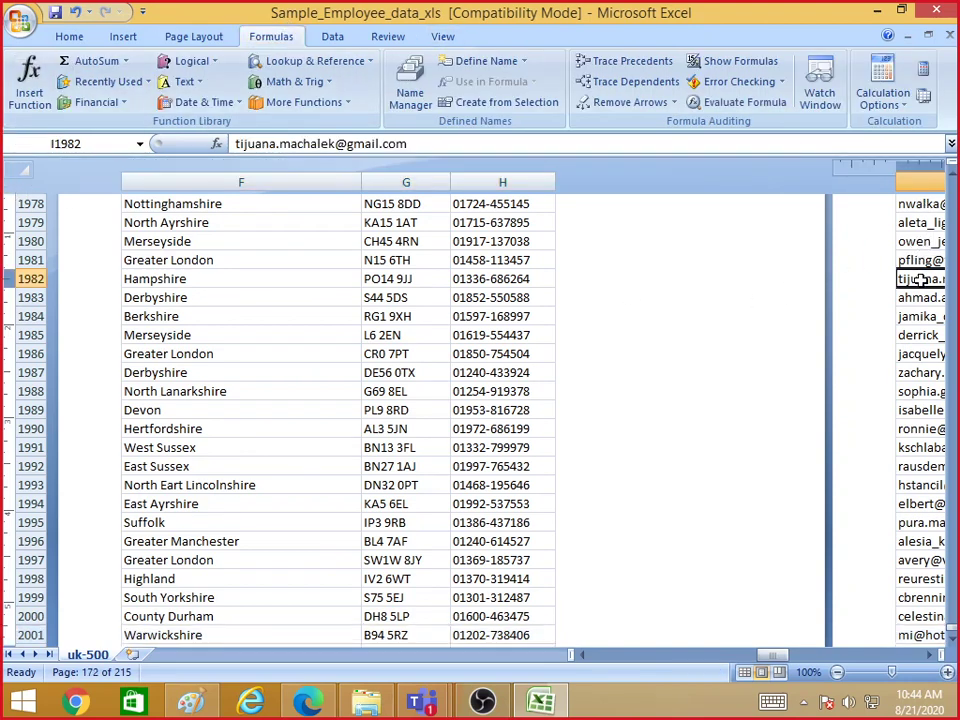
{"action": "left_click_drag", "start_coordinate": [520, 261], "coordinate": [520, 316]}
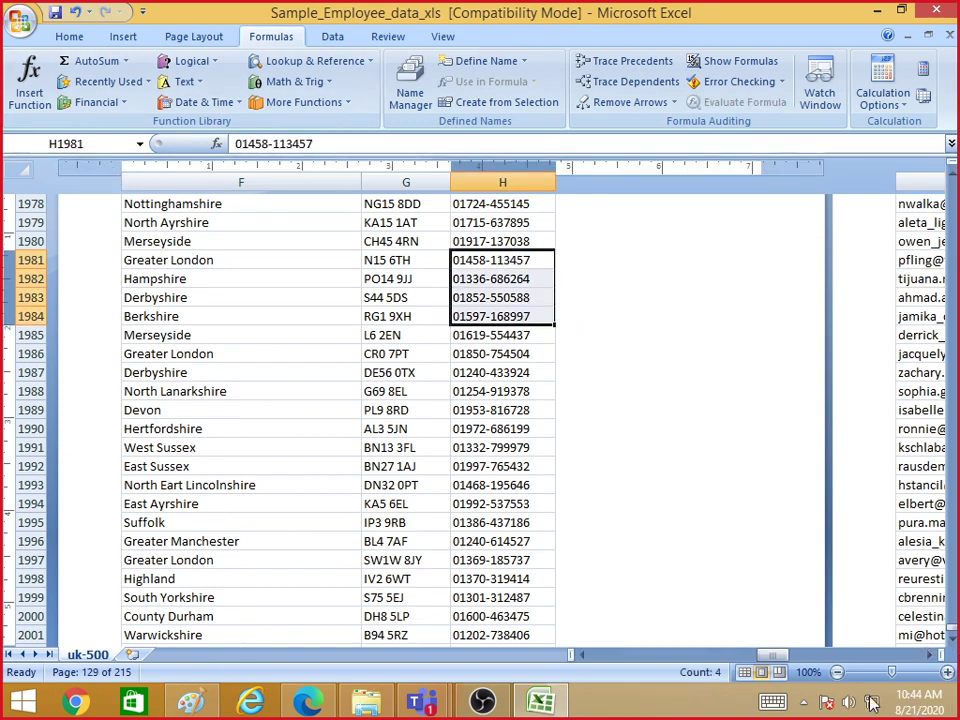
Undo the switch to Page Layout view using the on-screen keyboard, select the phone column, and close the keyboard
{"action": "left_click", "coordinate": [772, 701]}
{"action": "left_click", "coordinate": [133, 680]}
{"action": "left_click", "coordinate": [133, 606]}
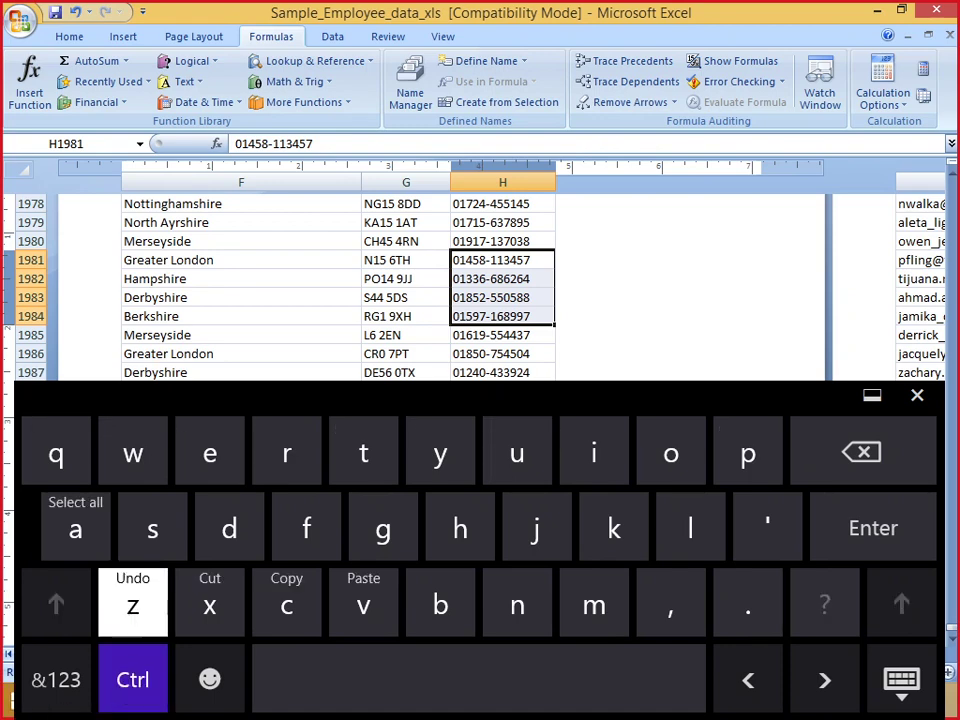
{"action": "left_click", "coordinate": [425, 168]}
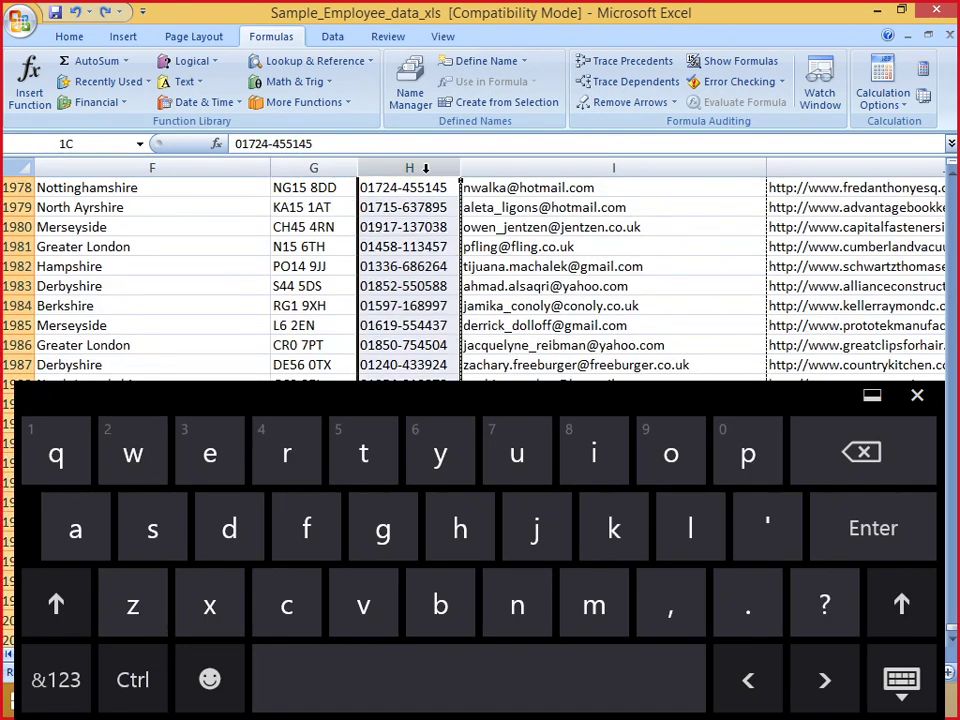
{"action": "left_click", "coordinate": [917, 397]}
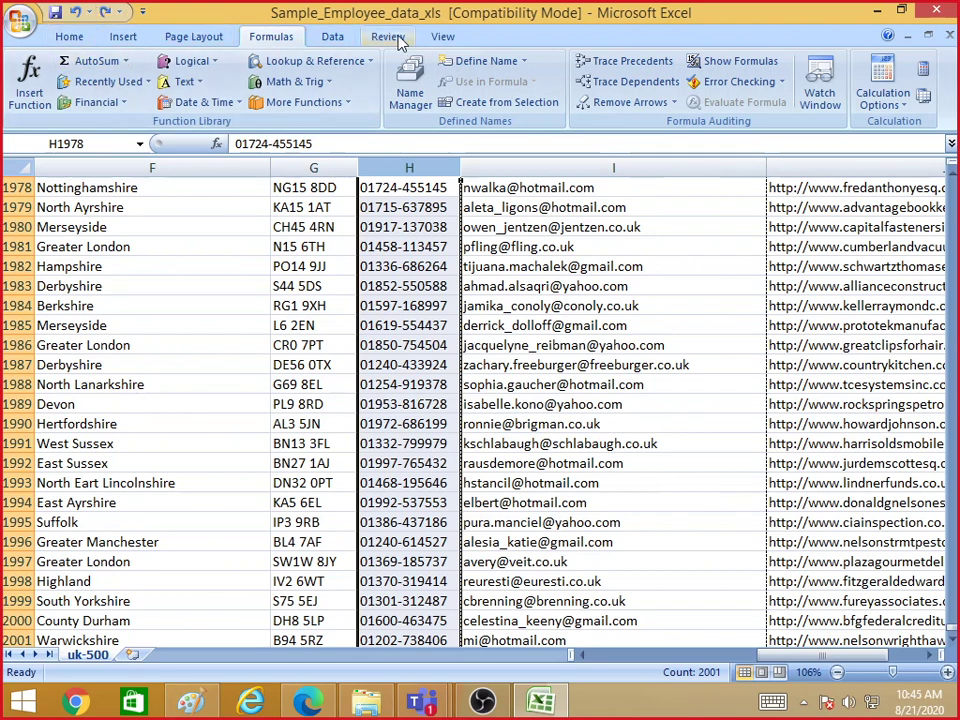
Show the employee sheet in Page Break Preview, dismiss the welcome message, and return to the first rows
{"action": "left_click", "coordinate": [440, 38]}
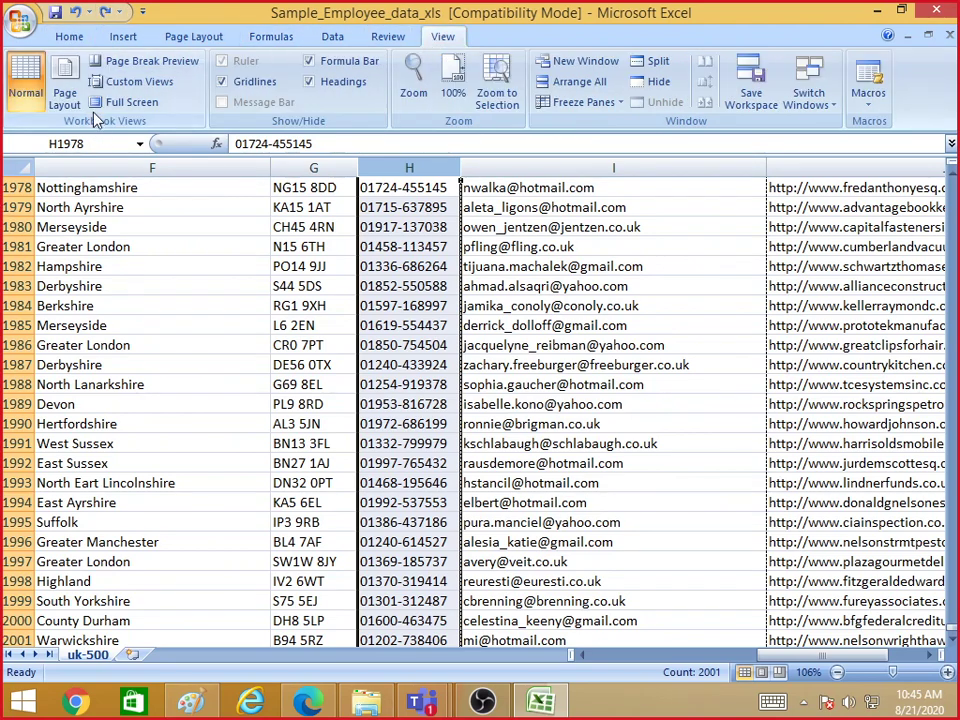
{"action": "left_click", "coordinate": [182, 65]}
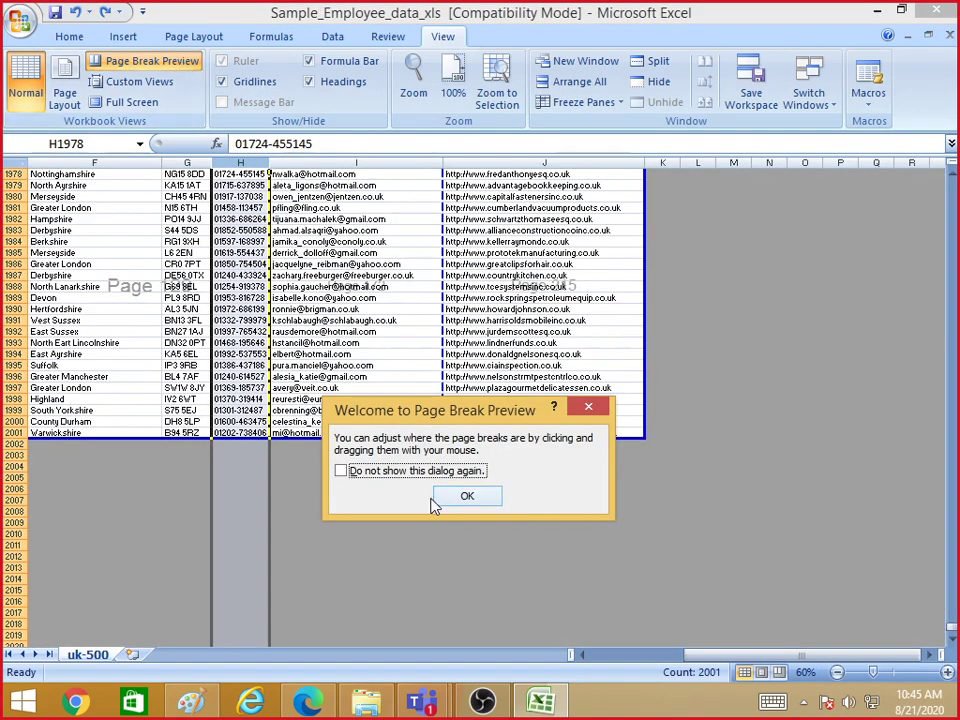
{"action": "left_click", "coordinate": [589, 406]}
{"action": "scroll", "coordinate": [270, 435], "scroll_direction": "up", "scroll_amount": 20}
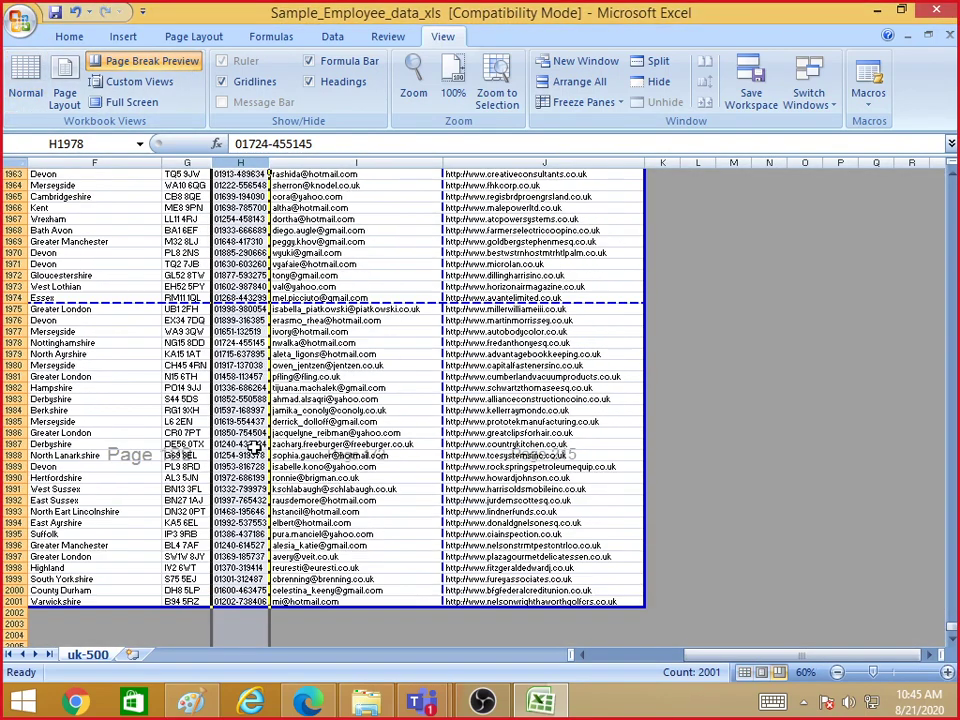
{"action": "scroll", "coordinate": [272, 432], "scroll_direction": "up", "scroll_amount": 15}
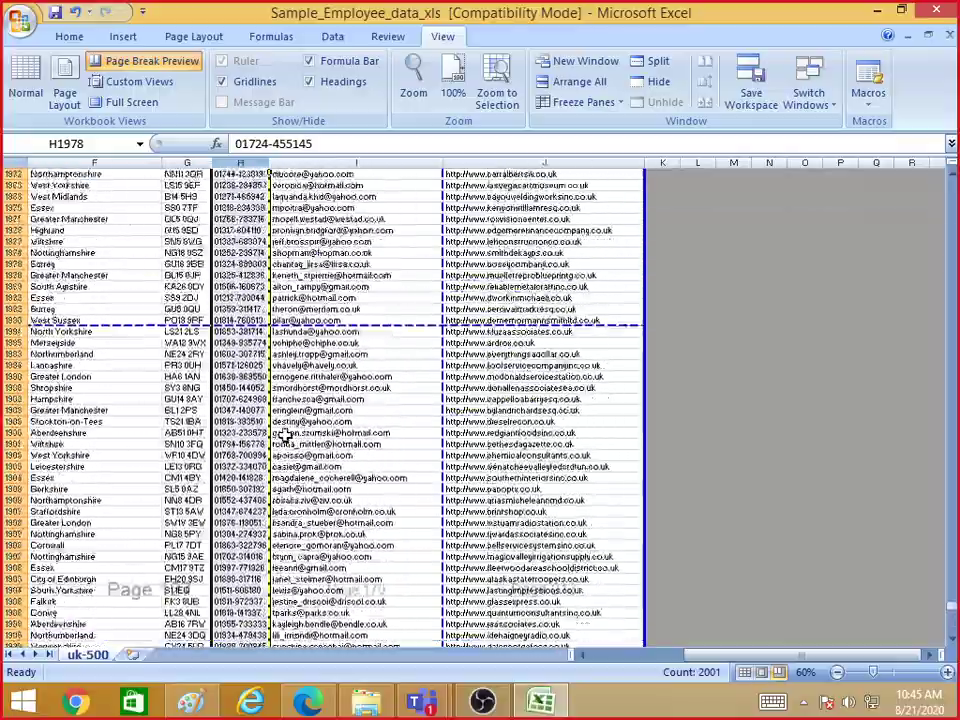
{"action": "scroll", "coordinate": [911, 394], "scroll_direction": "down", "scroll_amount": 5}
{"action": "scroll", "coordinate": [955, 335], "scroll_direction": "up", "scroll_amount": 20}
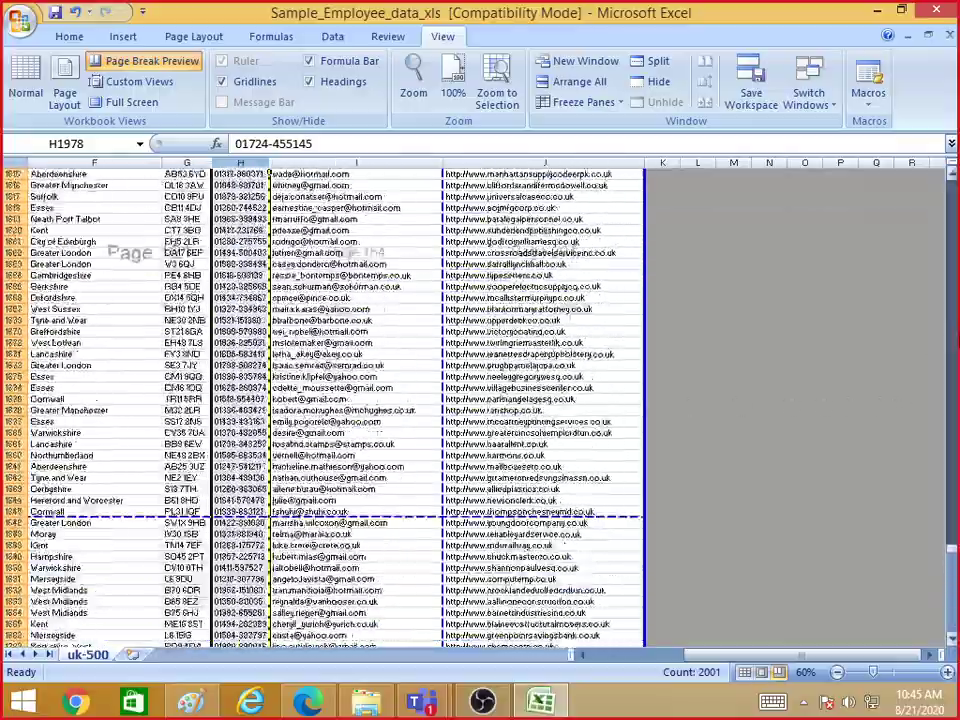
{"action": "left_click_drag", "start_coordinate": [955, 335], "coordinate": [952, 190]}
Examine the page divisions at the start of the sheet, selecting the county, first_name and last_name columns in turn
{"action": "left_click", "coordinate": [107, 230]}
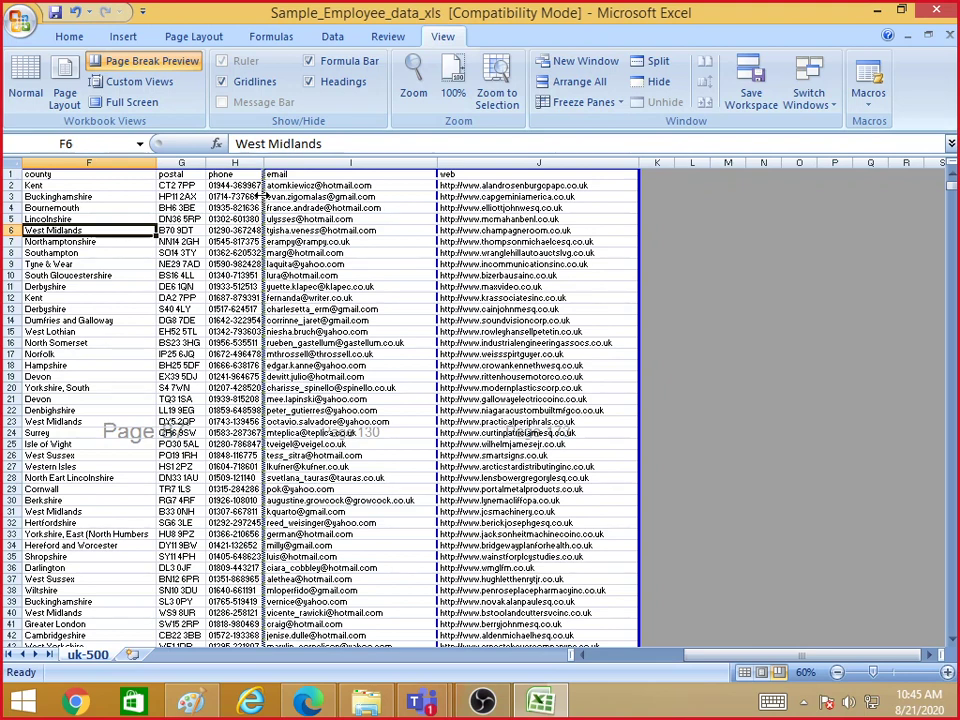
{"action": "left_click", "coordinate": [110, 219]}
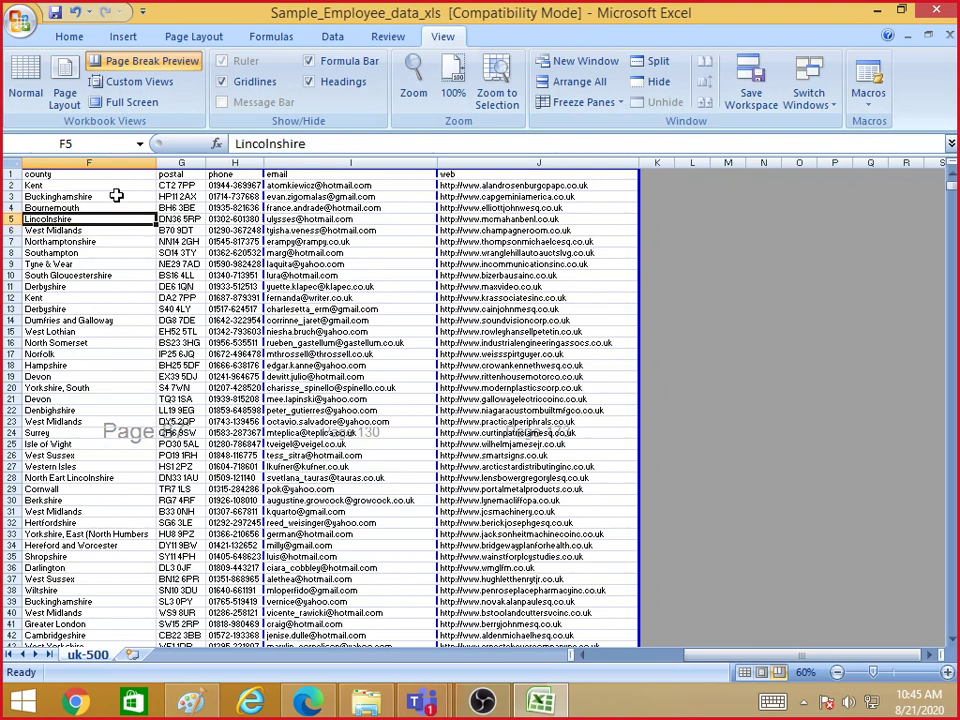
{"action": "left_click_drag", "start_coordinate": [110, 197], "coordinate": [113, 187]}
{"action": "left_click", "coordinate": [90, 163]}
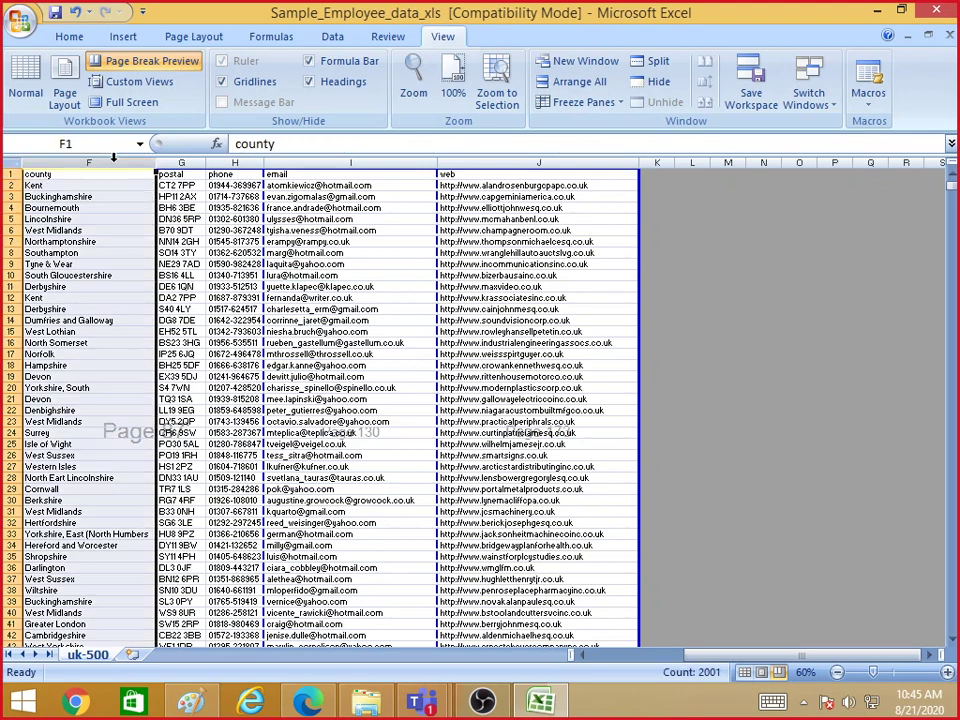
{"action": "left_click", "coordinate": [185, 175]}
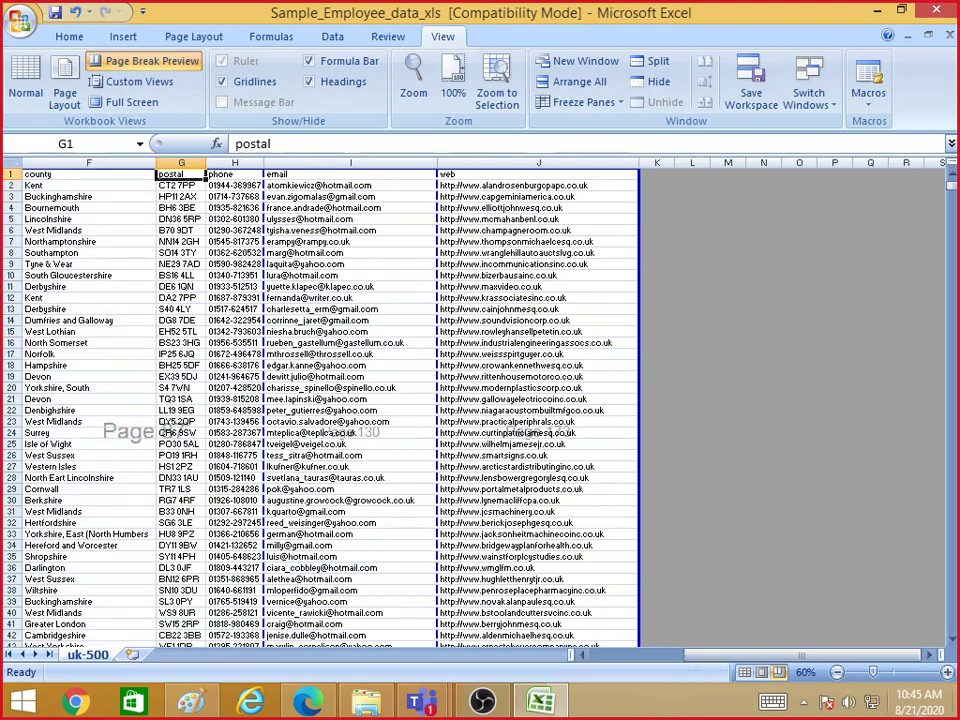
{"action": "left_click_drag", "start_coordinate": [706, 656], "coordinate": [600, 658]}
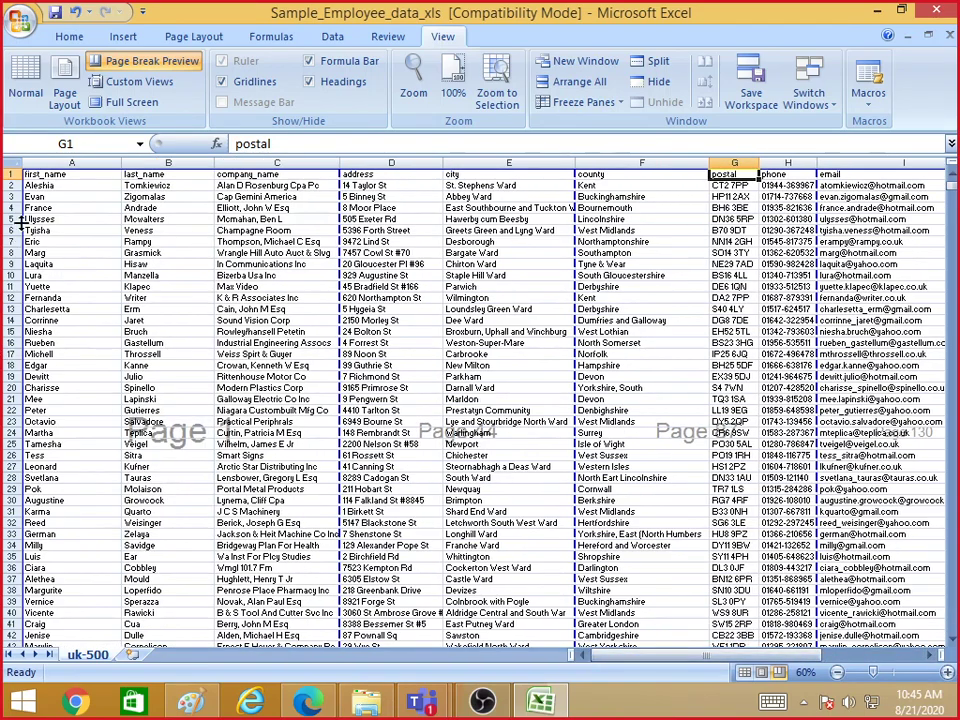
{"action": "left_click", "coordinate": [70, 163]}
{"action": "left_click", "coordinate": [168, 163]}
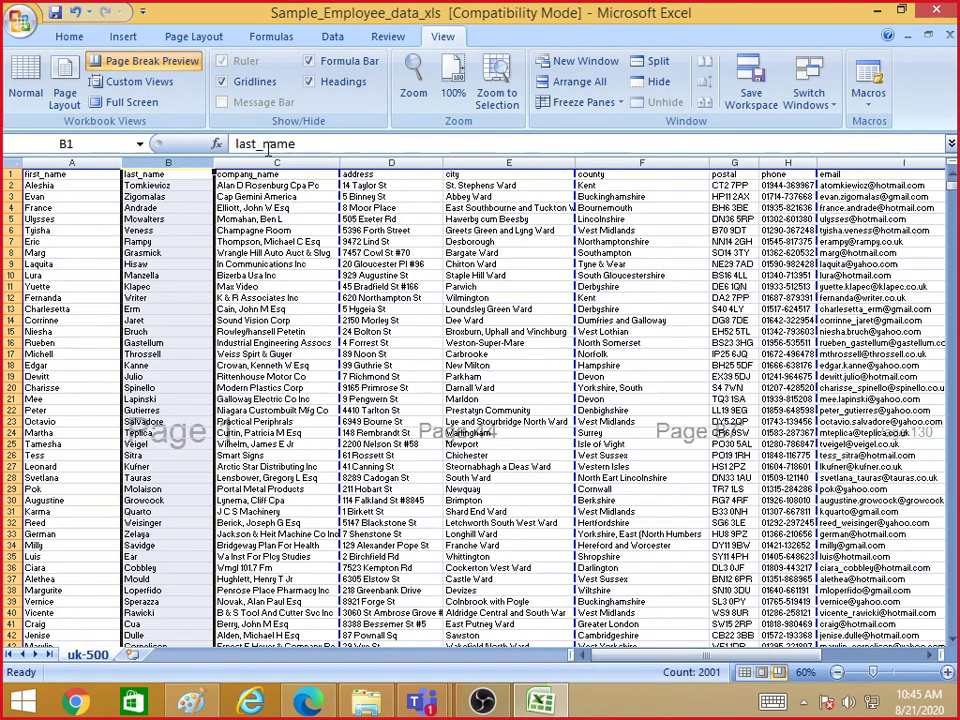
Examine the page divisions, selecting the company_name, address and city columns in turn, and the cells A23:C26 on page 1
{"action": "left_click", "coordinate": [288, 162]}
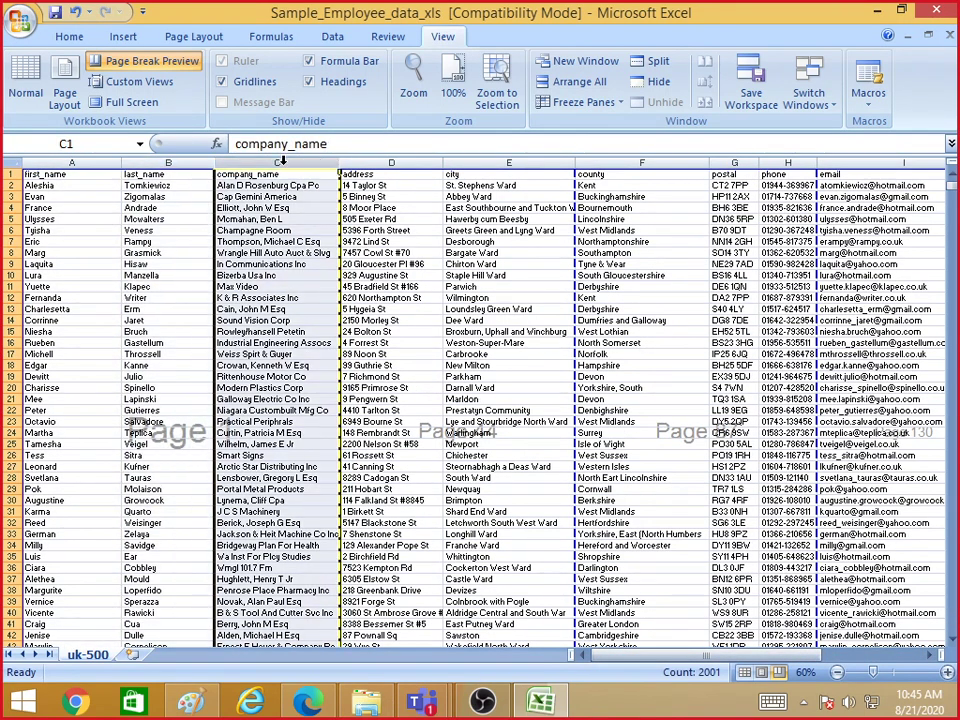
{"action": "left_click", "coordinate": [415, 162]}
{"action": "left_click", "coordinate": [508, 162]}
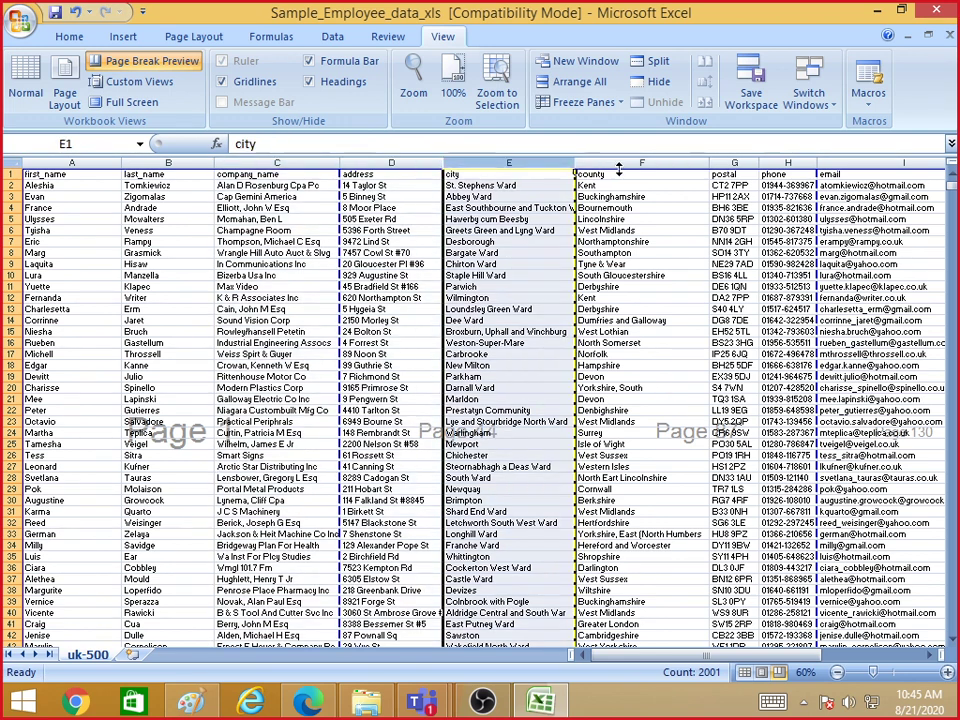
{"action": "left_click", "coordinate": [640, 275]}
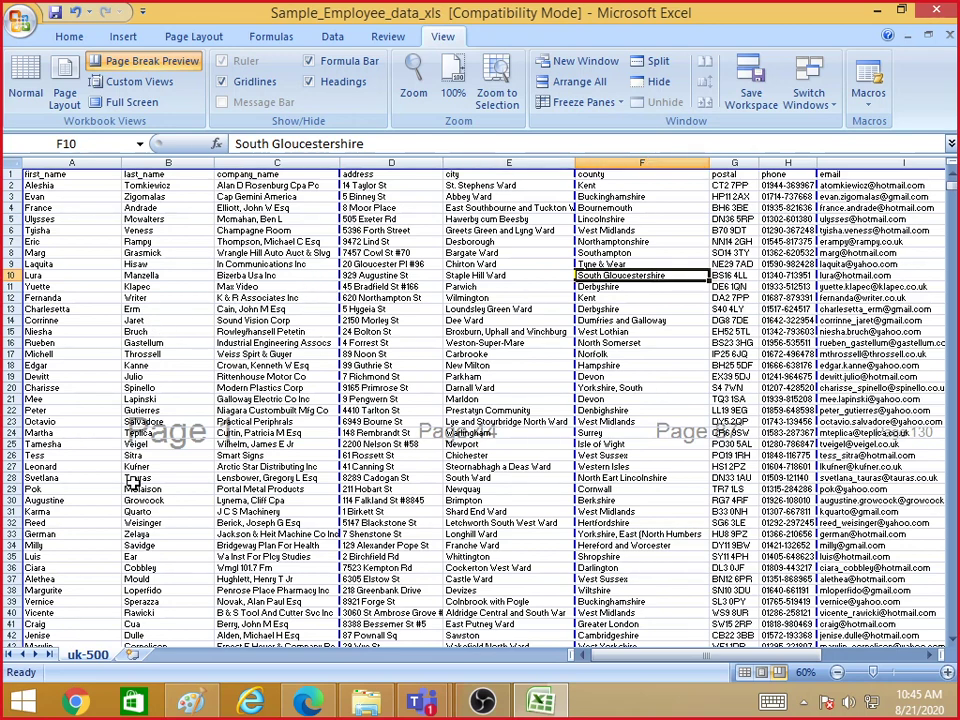
{"action": "left_click_drag", "start_coordinate": [100, 421], "coordinate": [305, 456]}
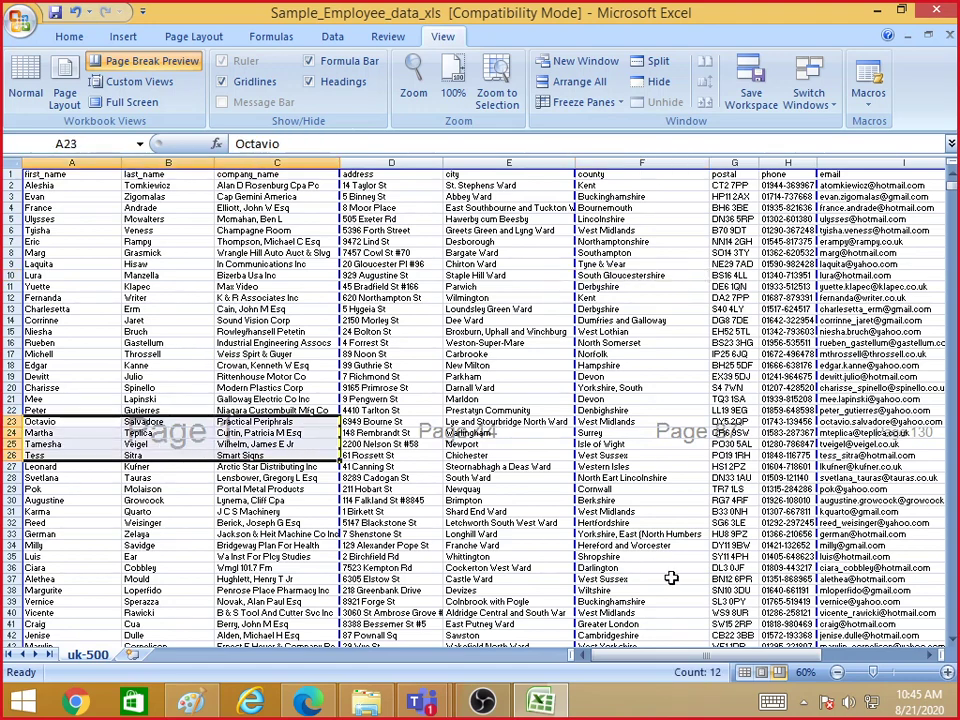
Set the zoom to 70% and examine the first three pages down the sheet, selecting cells around the page 2 and page 3 labels
{"action": "left_click", "coordinate": [948, 673]}
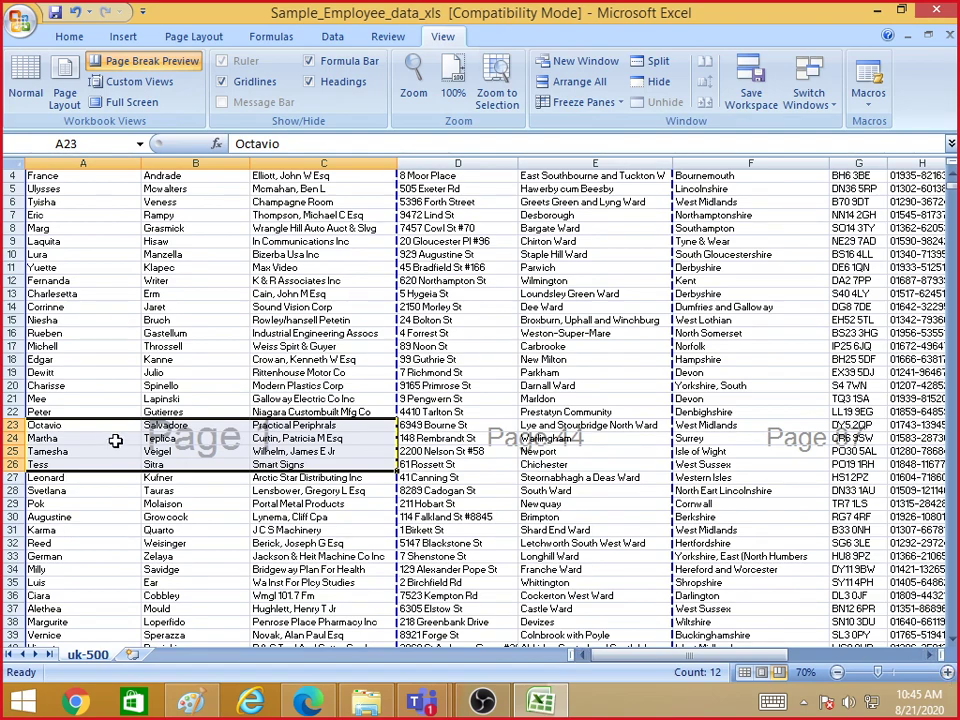
{"action": "left_click", "coordinate": [283, 450]}
{"action": "scroll", "coordinate": [283, 430], "scroll_direction": "down", "scroll_amount": 10}
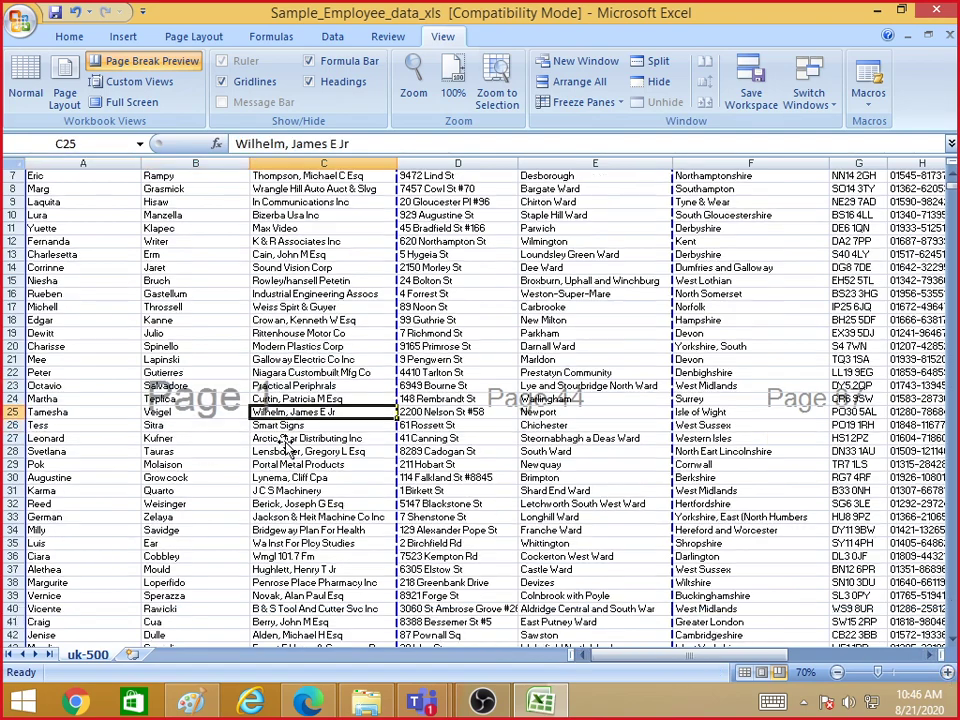
{"action": "scroll", "coordinate": [285, 440], "scroll_direction": "down", "scroll_amount": 2}
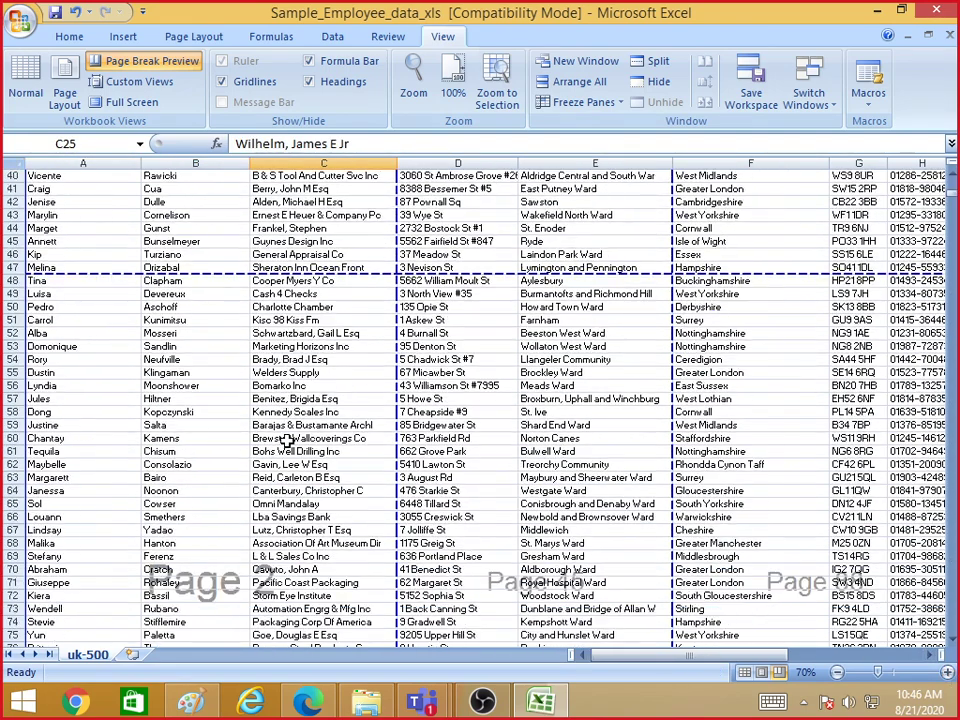
{"action": "left_click_drag", "start_coordinate": [155, 545], "coordinate": [275, 595]}
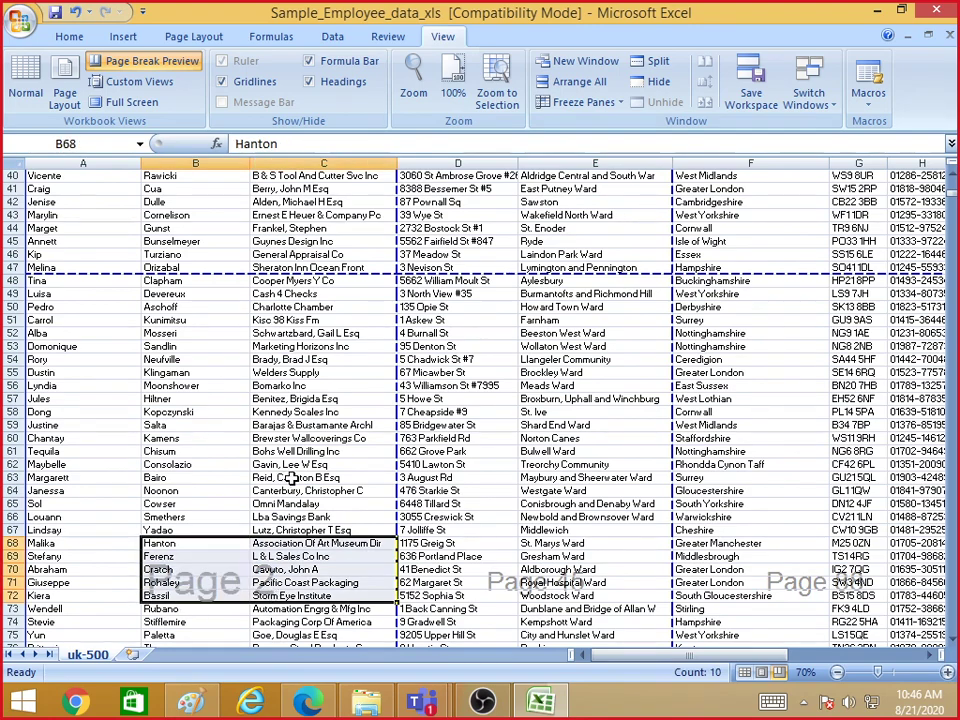
{"action": "scroll", "coordinate": [308, 437], "scroll_direction": "down", "scroll_amount": 9}
{"action": "scroll", "coordinate": [310, 437], "scroll_direction": "down", "scroll_amount": 10}
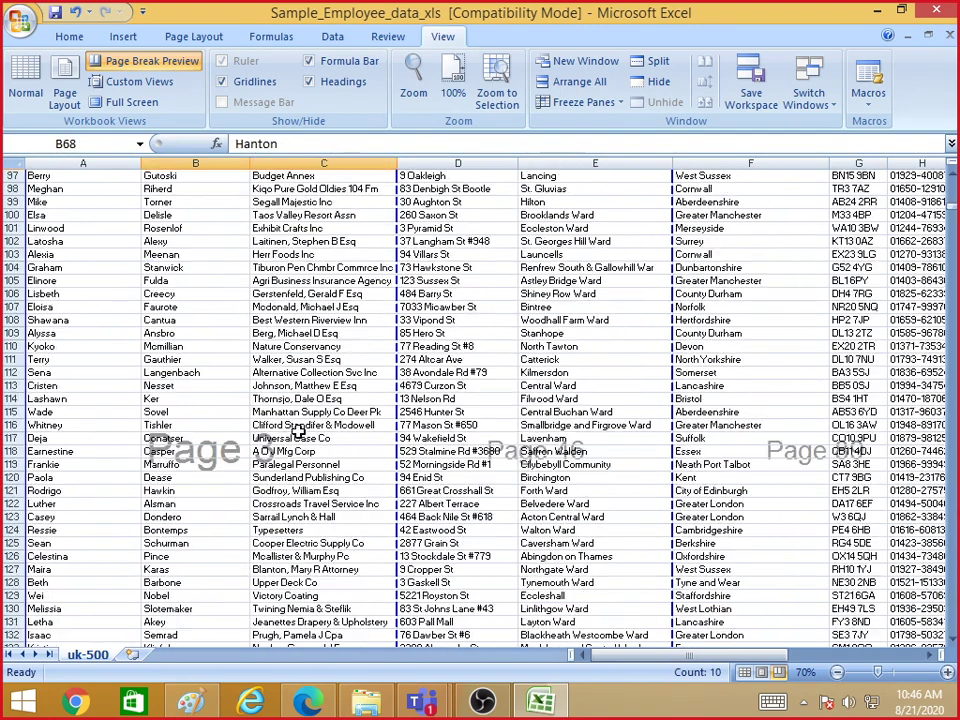
{"action": "left_click_drag", "start_coordinate": [90, 385], "coordinate": [297, 465]}
{"action": "scroll", "coordinate": [290, 445], "scroll_direction": "up", "scroll_amount": 20}
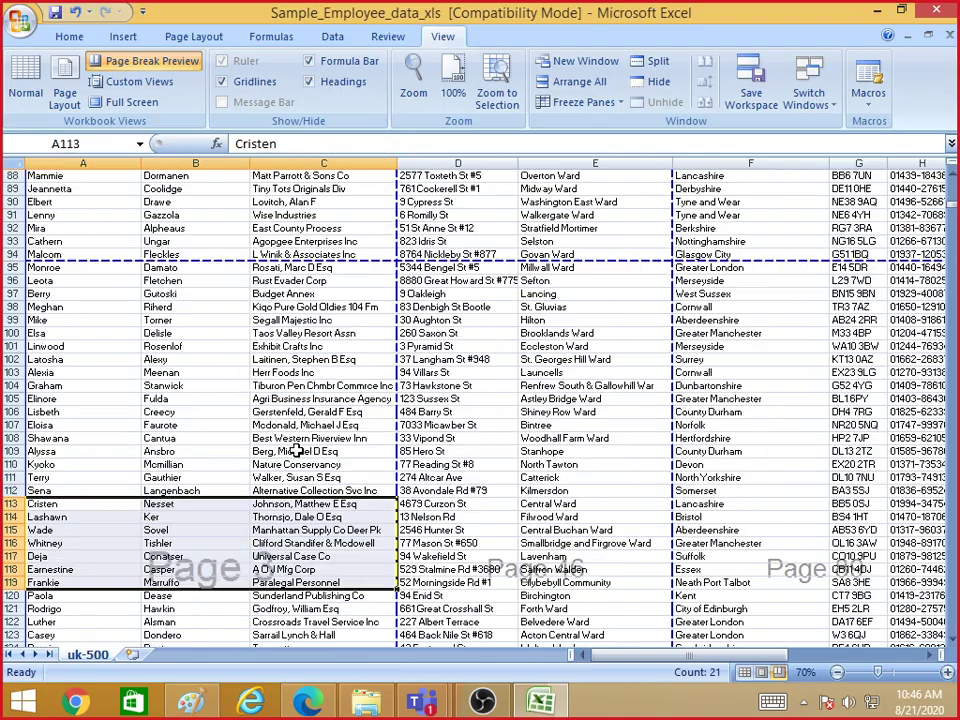
{"action": "scroll", "coordinate": [288, 438], "scroll_direction": "up", "scroll_amount": 10}
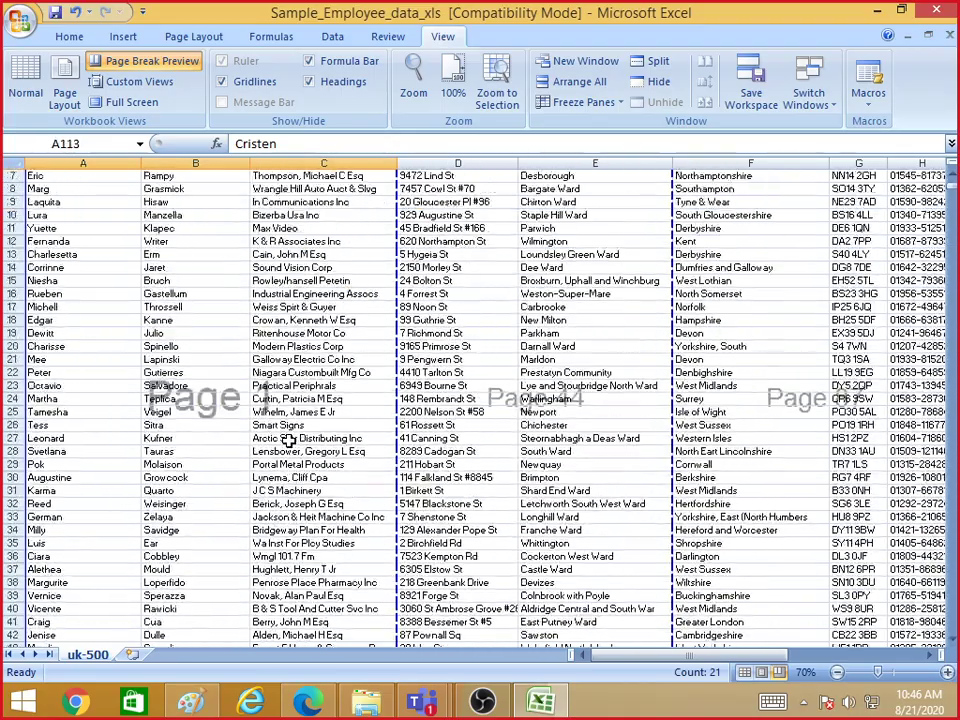
Examine the pages across the sheet and at its end, selecting cells including F1987:G1990, and return to the first rows
{"action": "left_click_drag", "start_coordinate": [430, 451], "coordinate": [567, 468]}
{"action": "left_click_drag", "start_coordinate": [700, 438], "coordinate": [858, 502]}
{"action": "scroll", "coordinate": [862, 497], "scroll_direction": "down", "scroll_amount": 1}
{"action": "scroll", "coordinate": [862, 497], "scroll_direction": "down", "scroll_amount": 6}
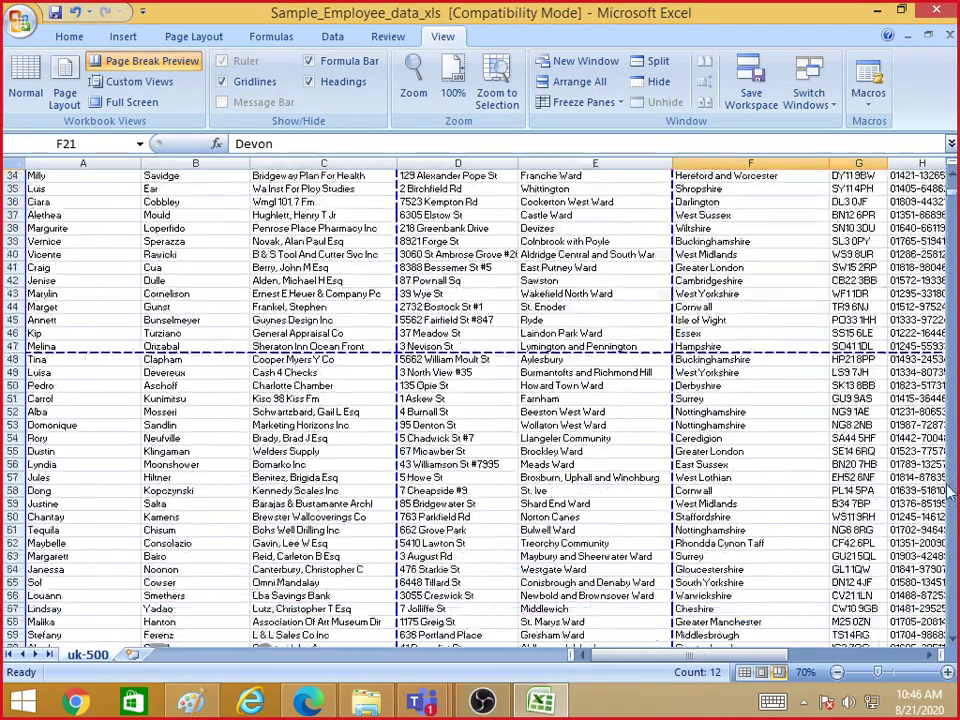
{"action": "left_click_drag", "start_coordinate": [954, 205], "coordinate": [954, 215]}
{"action": "left_click_drag", "start_coordinate": [760, 451], "coordinate": [850, 488]}
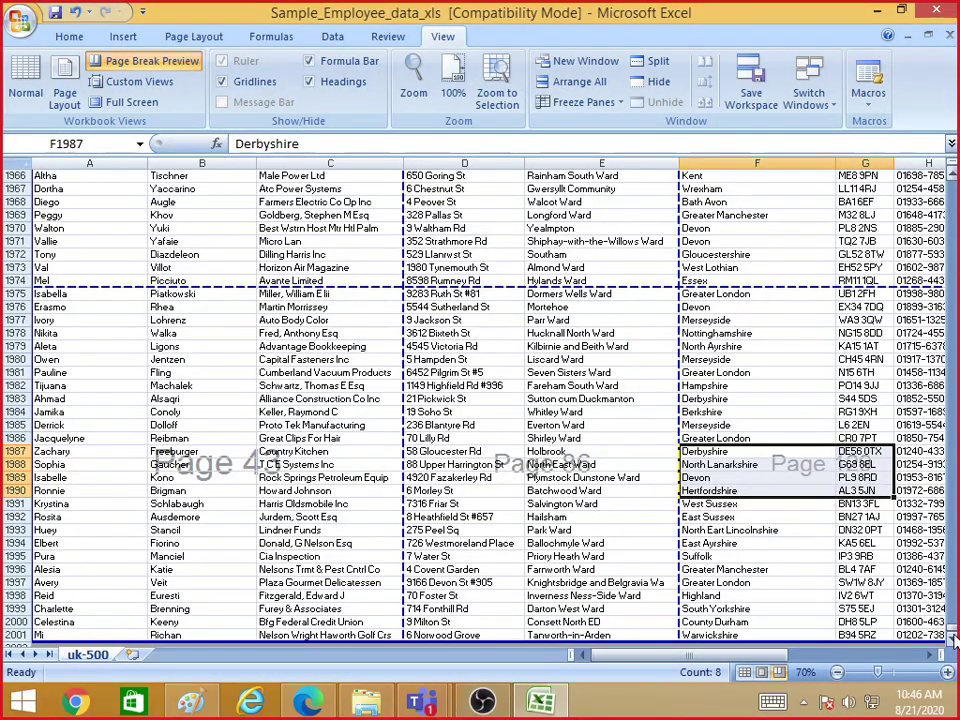
{"action": "left_click_drag", "start_coordinate": [953, 640], "coordinate": [952, 622]}
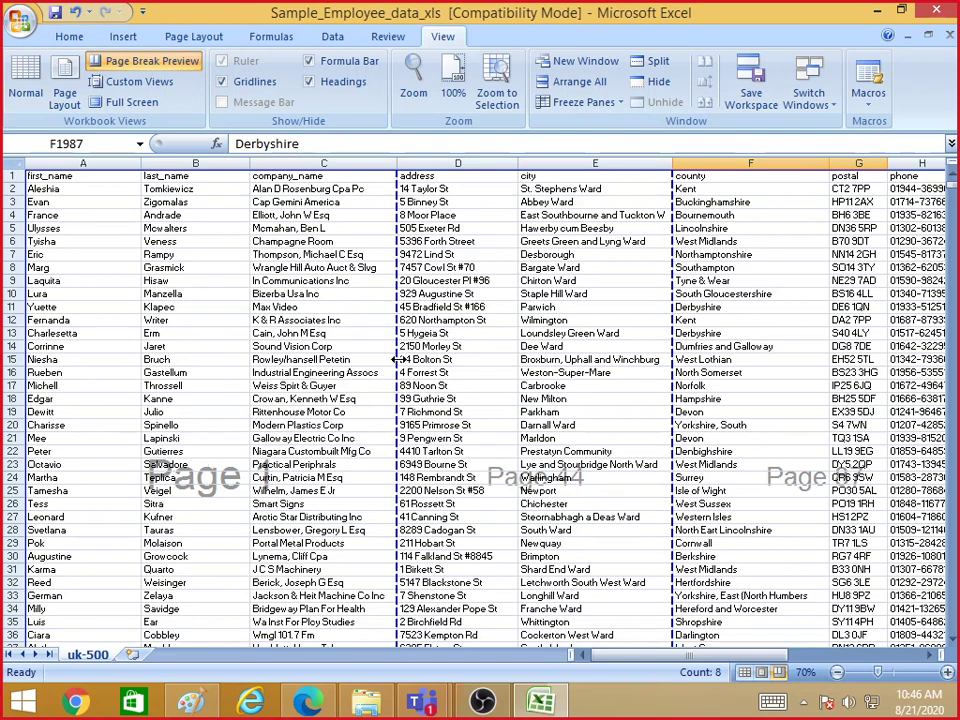
Move the vertical page break from after the company_name column to after the address column, and select a cell on each neighbouring page
{"action": "left_click_drag", "start_coordinate": [397, 357], "coordinate": [397, 357]}
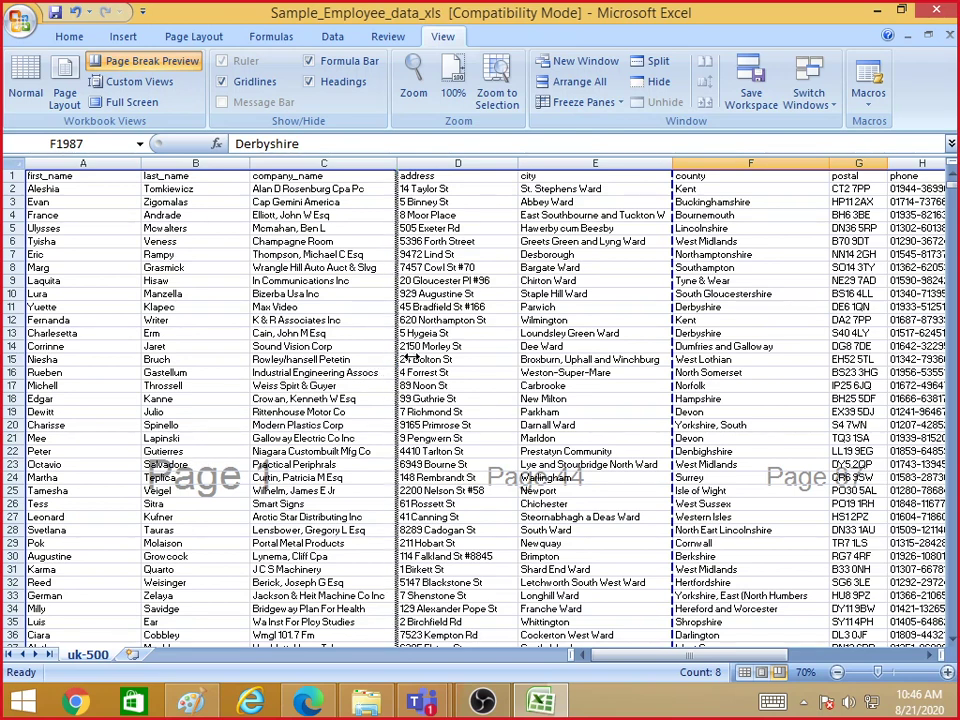
{"action": "left_click_drag", "start_coordinate": [462, 360], "coordinate": [512, 363]}
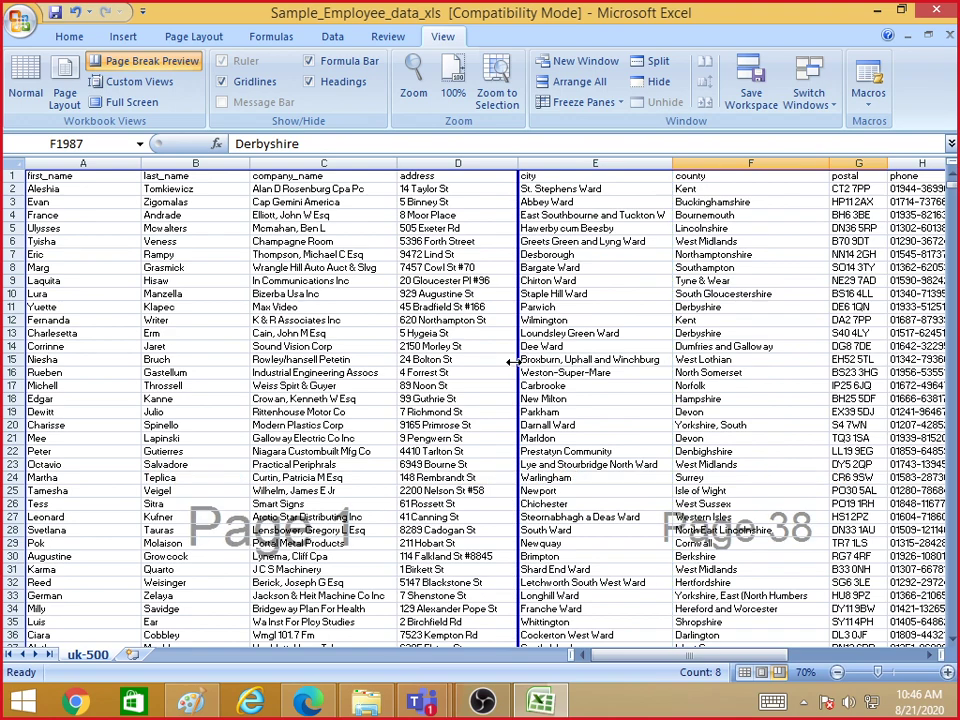
{"action": "scroll", "coordinate": [369, 486], "scroll_direction": "down", "scroll_amount": 2}
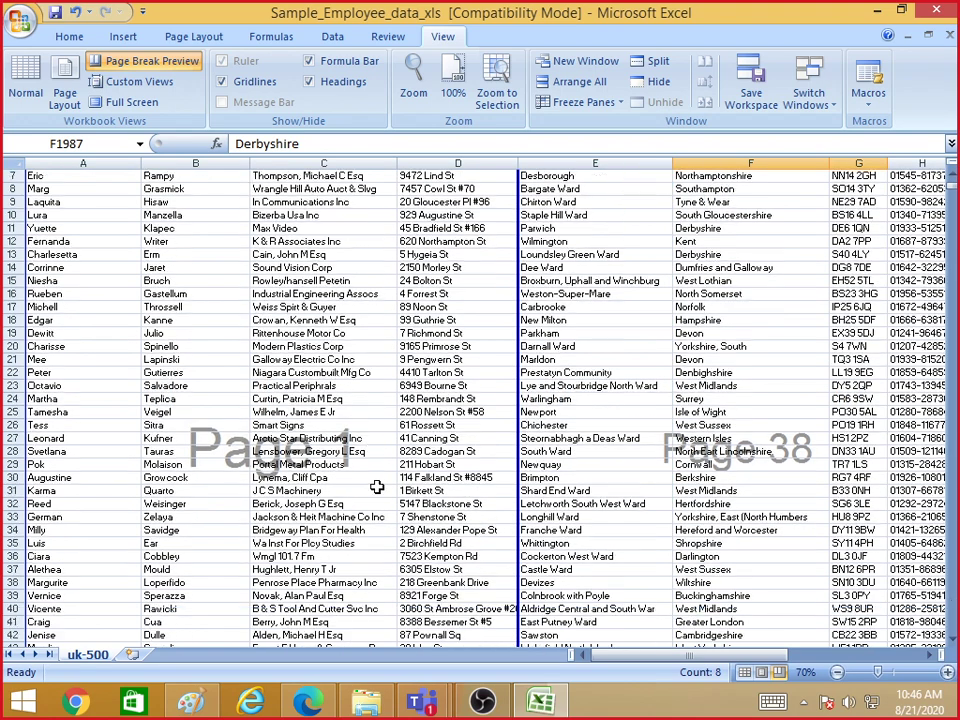
{"action": "left_click", "coordinate": [298, 451]}
{"action": "left_click", "coordinate": [857, 491]}
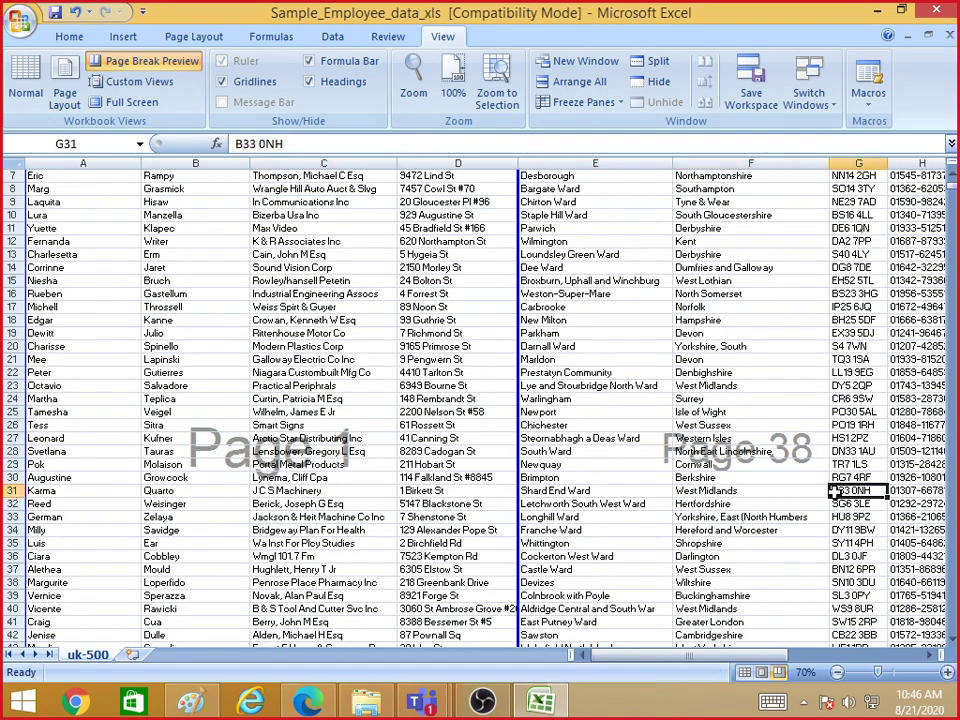
Set the zoom to 50% and move the page break after the phone column out to the right edge of the web column
{"action": "left_click", "coordinate": [837, 672]}
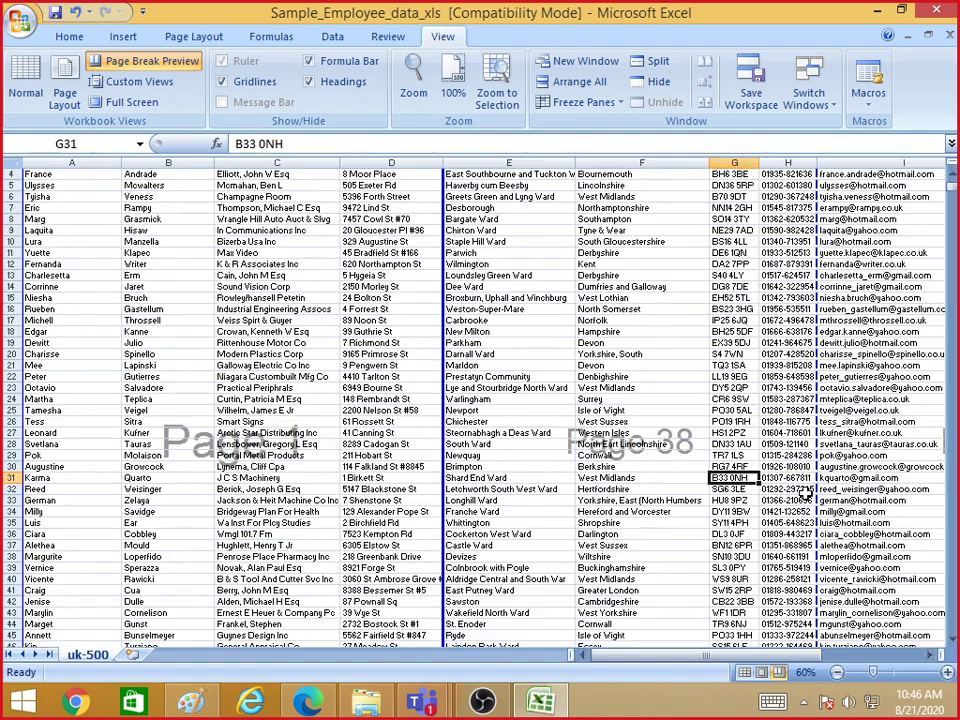
{"action": "left_click", "coordinate": [837, 672]}
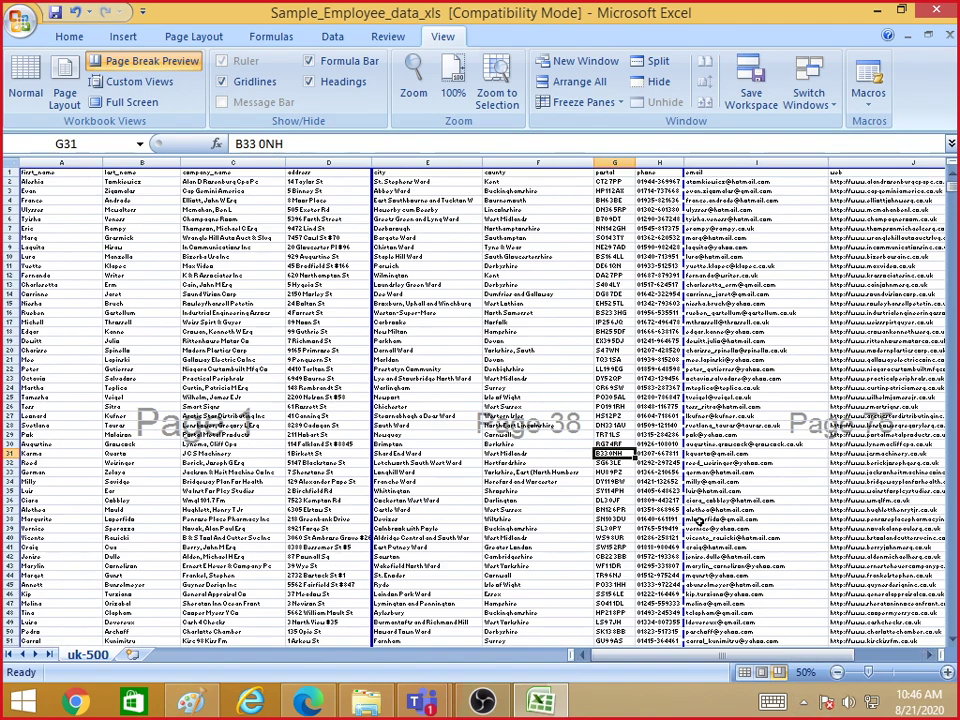
{"action": "scroll", "coordinate": [688, 510], "scroll_direction": "right", "scroll_amount": 1}
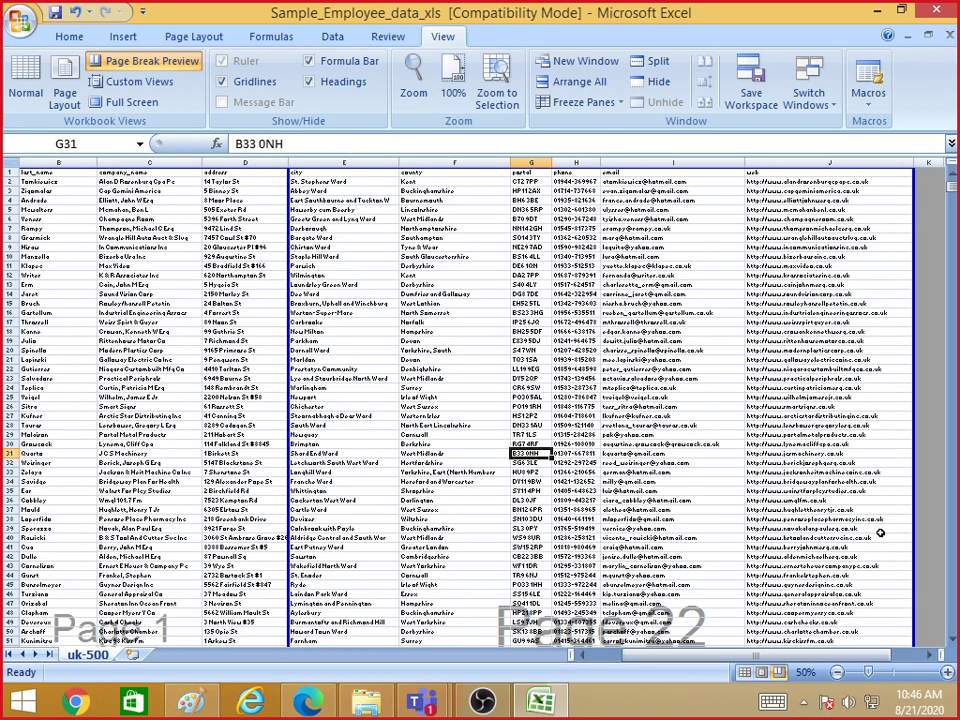
Examine the last pages at the end of the data, selecting the cells F1986:I1994 around the page 42 label
{"action": "scroll", "coordinate": [586, 524], "scroll_direction": "down", "scroll_amount": 4}
{"action": "scroll", "coordinate": [697, 505], "scroll_direction": "down", "scroll_amount": 8}
{"action": "mouse_move", "coordinate": [936, 188]}
{"action": "left_mouse_down"}
{"action": "mouse_move", "coordinate": [938, 196]}
{"action": "mouse_move", "coordinate": [950, 168]}
{"action": "mouse_move", "coordinate": [940, 195]}
{"action": "left_mouse_up"}
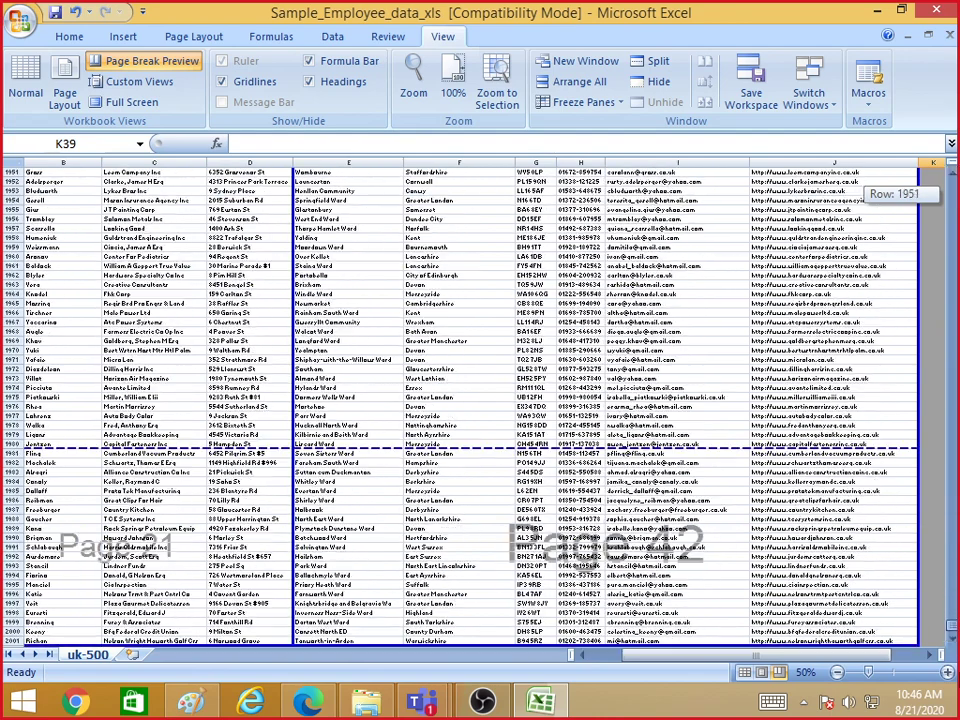
{"action": "left_click_drag", "start_coordinate": [440, 500], "coordinate": [708, 560]}
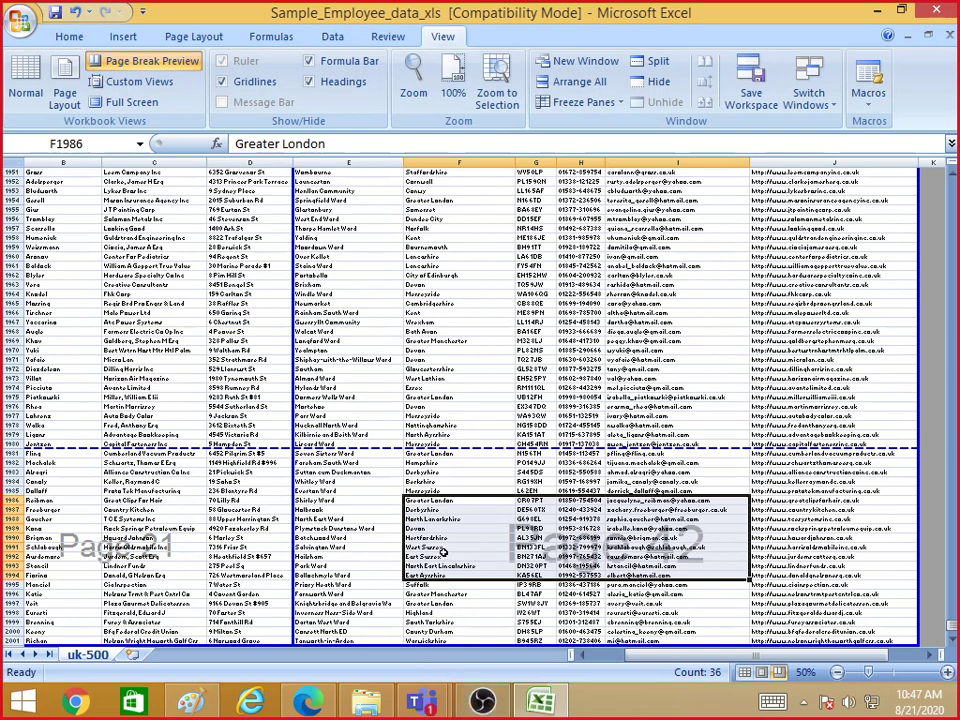
Move the horizontal page break below row 1980 down to the end of the data at row 2001, and select cell I1943
{"action": "left_click", "coordinate": [464, 434]}
{"action": "left_click_drag", "start_coordinate": [472, 446], "coordinate": [463, 634]}
{"action": "scroll", "coordinate": [459, 573], "scroll_direction": "up", "scroll_amount": 6}
{"action": "left_click", "coordinate": [626, 303]}
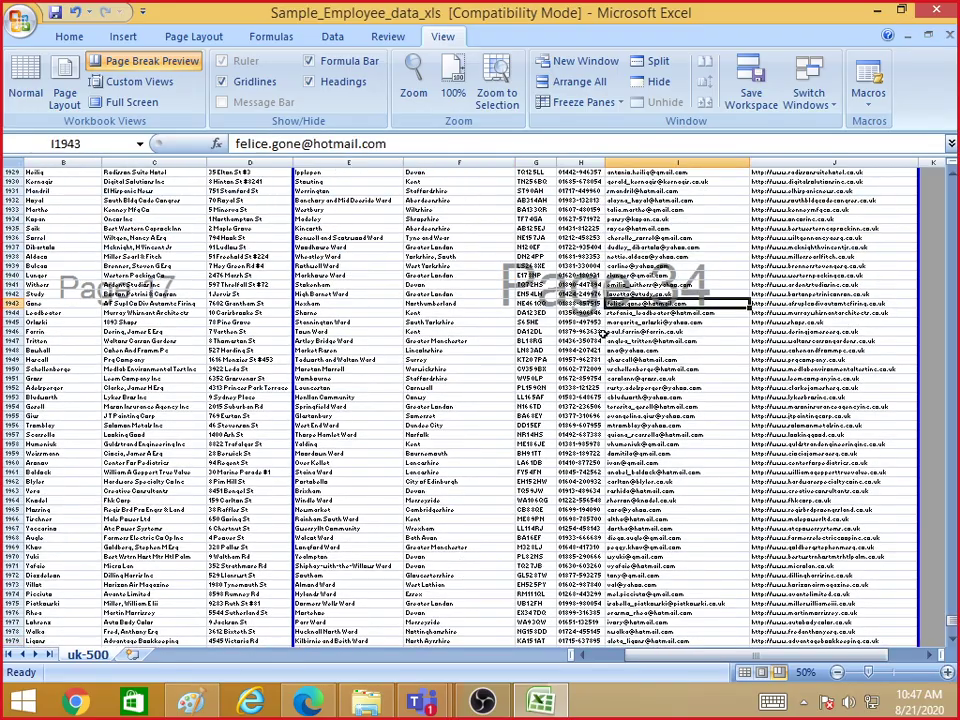
Move the horizontal page break below row 1815 further down the sheet
{"action": "scroll", "coordinate": [606, 311], "scroll_direction": "up", "scroll_amount": 20}
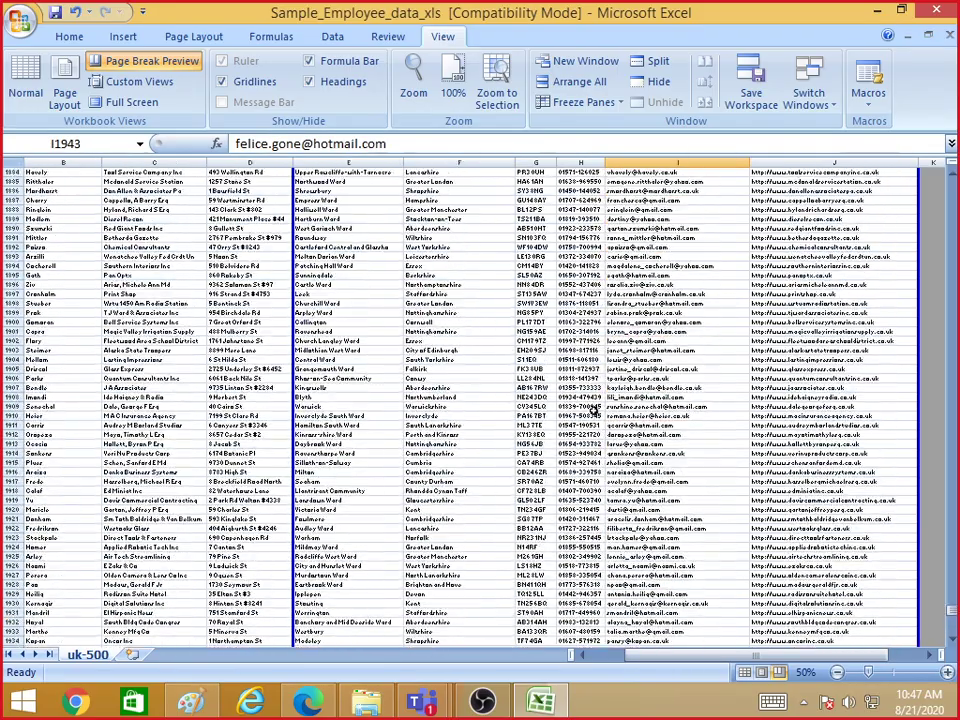
{"action": "scroll", "coordinate": [606, 425], "scroll_direction": "up", "scroll_amount": 17}
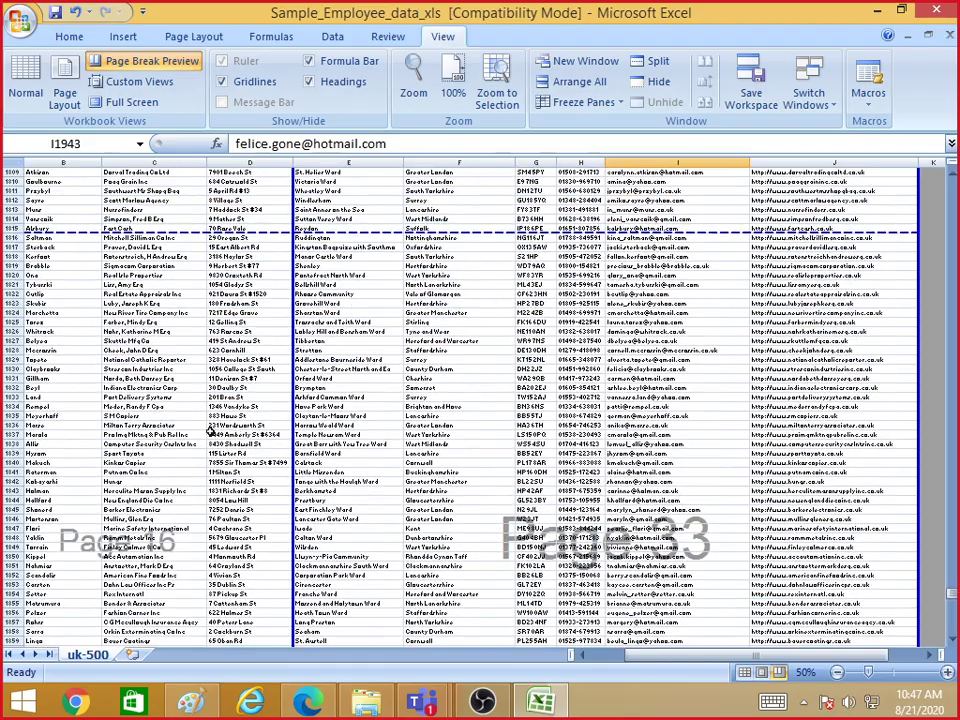
{"action": "scroll", "coordinate": [444, 350], "scroll_direction": "up", "scroll_amount": 2}
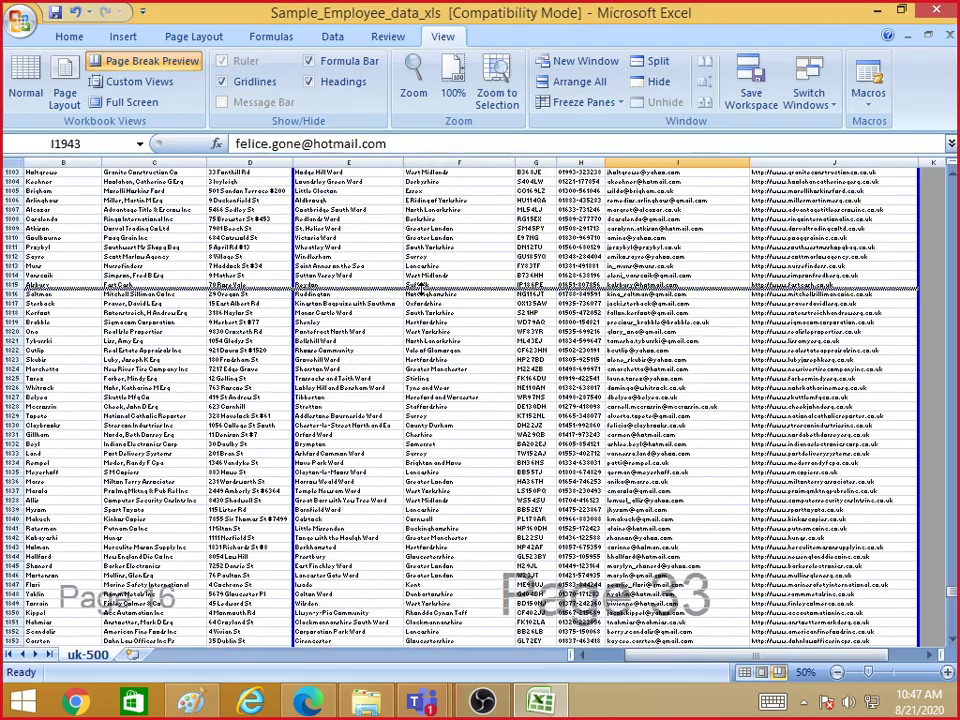
{"action": "scroll", "coordinate": [439, 396], "scroll_direction": "down", "scroll_amount": 3}
{"action": "scroll", "coordinate": [444, 650], "scroll_direction": "down", "scroll_amount": 4}
{"action": "left_click_drag", "start_coordinate": [458, 644], "coordinate": [453, 592]}
Examine the pages above the moved break, selecting the email cell I1790
{"action": "scroll", "coordinate": [453, 588], "scroll_direction": "up", "scroll_amount": 15}
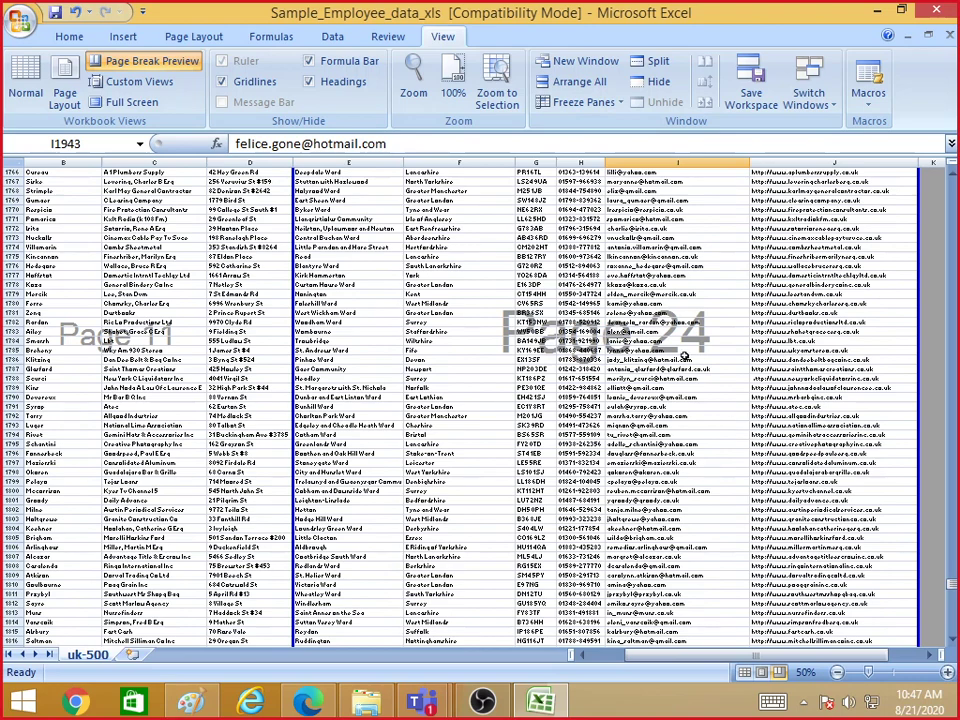
{"action": "left_click_drag", "start_coordinate": [469, 306], "coordinate": [690, 225]}
{"action": "left_click", "coordinate": [660, 397]}
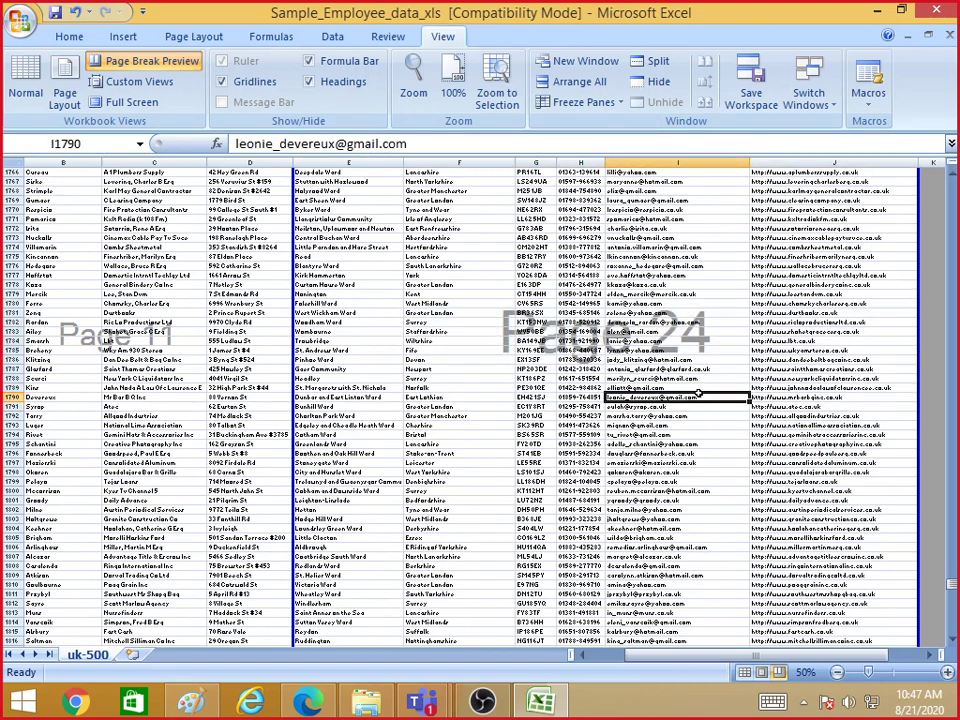
{"action": "scroll", "coordinate": [573, 521], "scroll_direction": "up", "scroll_amount": 4}
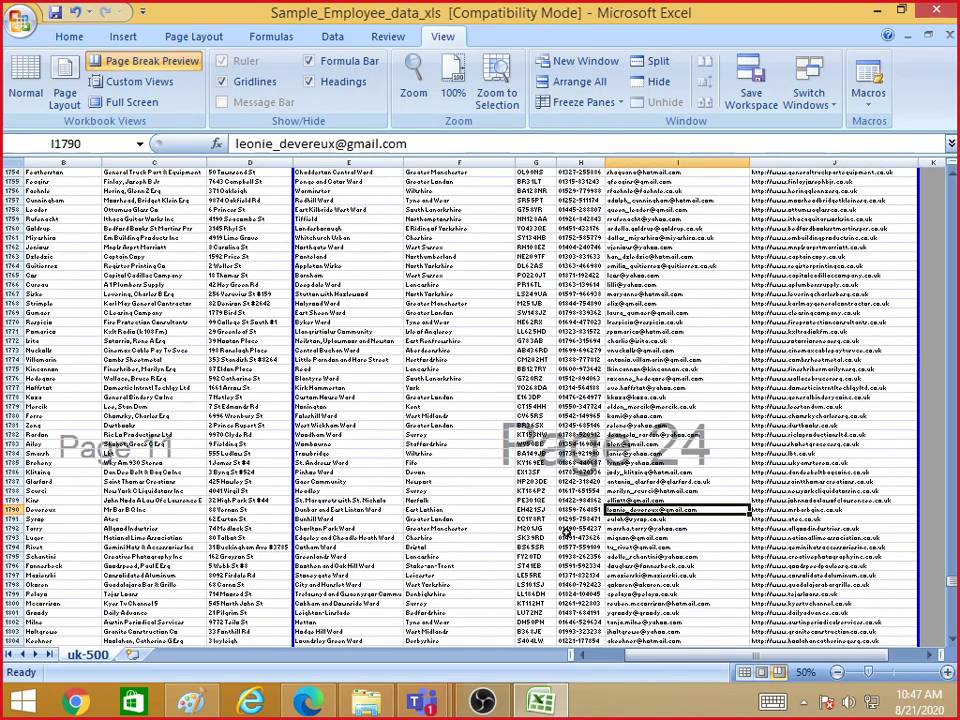
Switch to the Information Technology PDF in Edge, underline the page break heading, and circle Breaks and Insert Page Break in Figure 17
{"action": "left_click", "coordinate": [308, 701]}
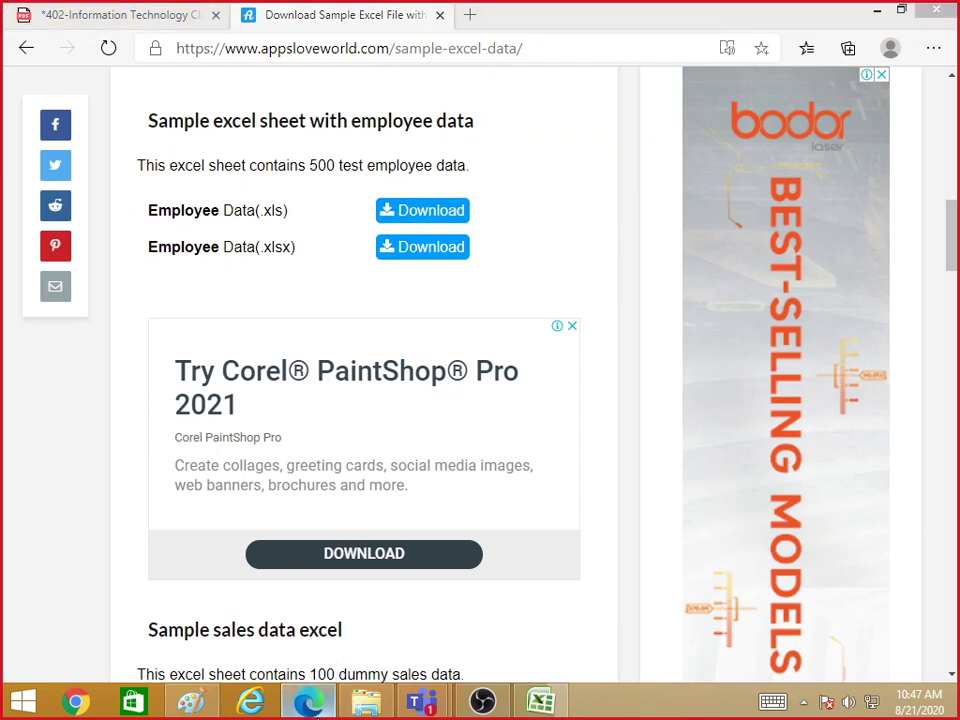
{"action": "left_click", "coordinate": [326, 702]}
{"action": "left_click", "coordinate": [326, 702]}
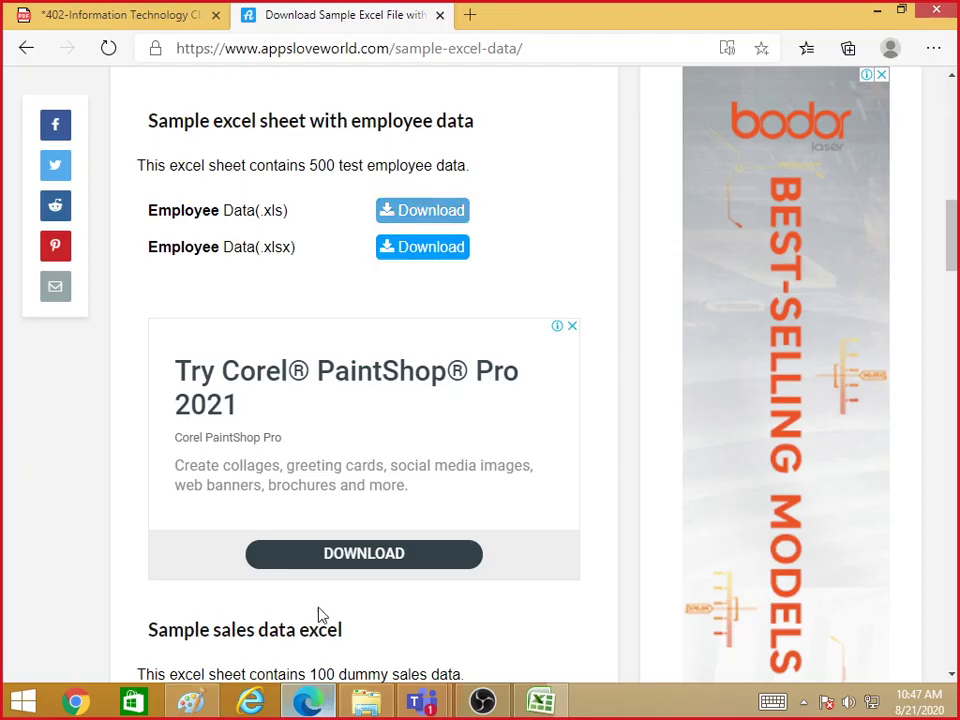
{"action": "left_click", "coordinate": [120, 18]}
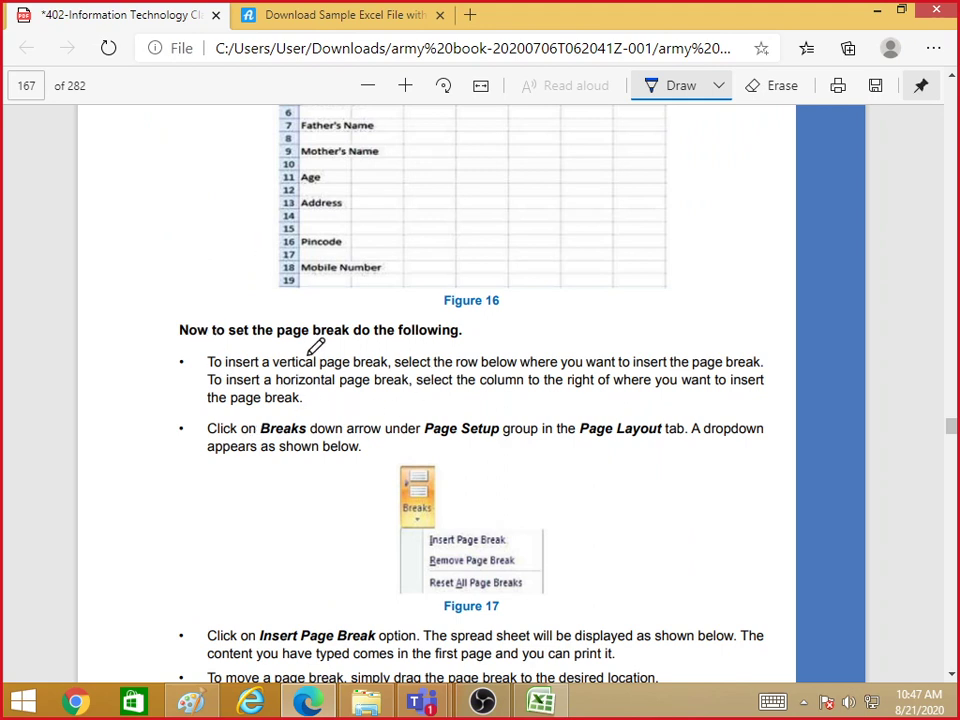
{"action": "left_click_drag", "start_coordinate": [263, 347], "coordinate": [420, 348]}
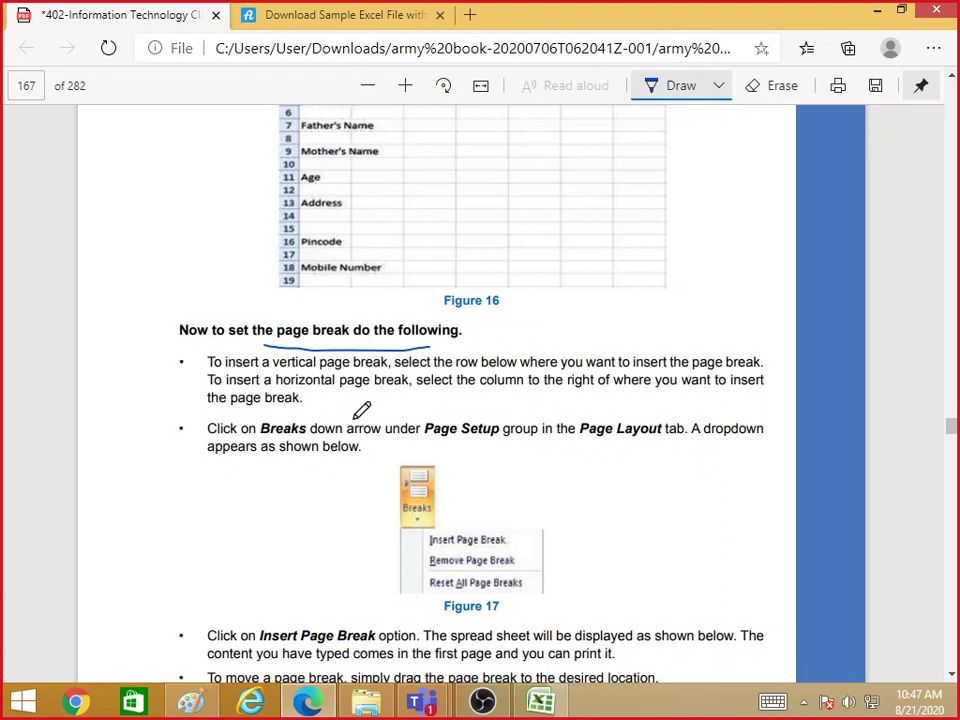
{"action": "mouse_move", "coordinate": [478, 515]}
{"action": "left_mouse_down"}
{"action": "mouse_move", "coordinate": [425, 437]}
{"action": "mouse_move", "coordinate": [390, 525]}
{"action": "mouse_move", "coordinate": [488, 495]}
{"action": "mouse_move", "coordinate": [496, 528]}
{"action": "mouse_move", "coordinate": [420, 535]}
{"action": "mouse_move", "coordinate": [480, 550]}
{"action": "mouse_move", "coordinate": [512, 527]}
{"action": "left_mouse_up"}
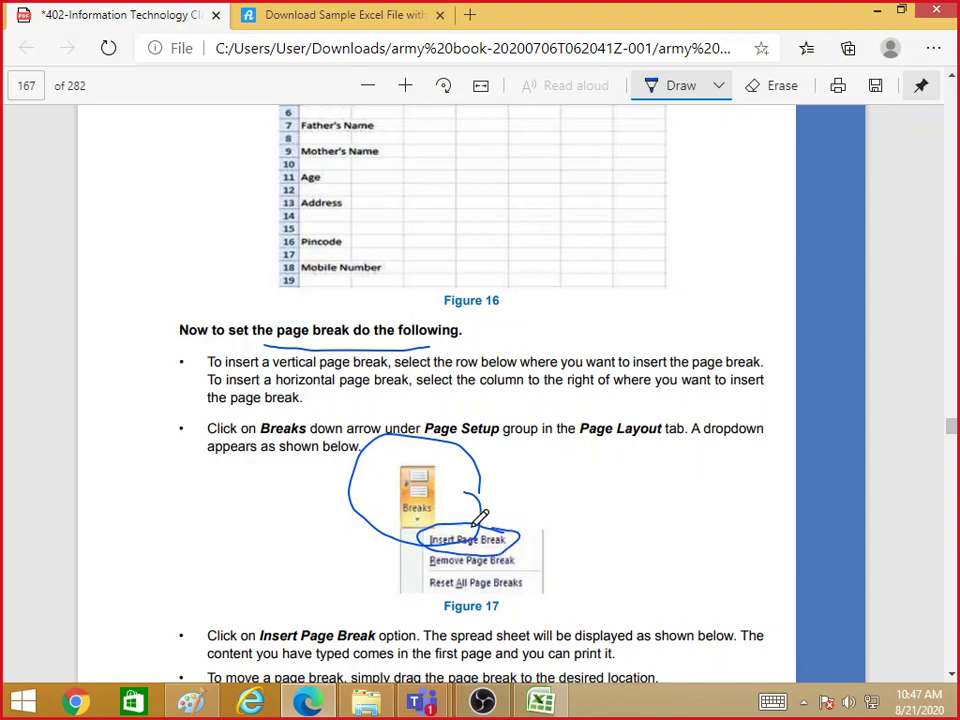
Mark the "Session 5: Set Page Layout" heading with a tick and circle the page area in Figure 19
{"action": "scroll", "coordinate": [343, 487], "scroll_direction": "down", "scroll_amount": 3}
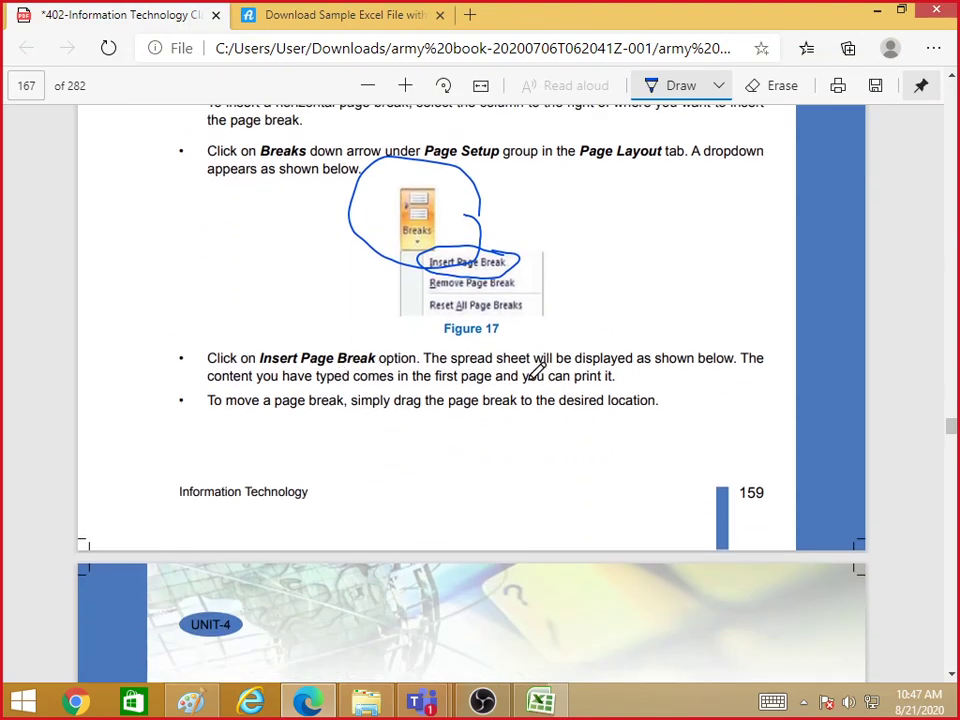
{"action": "scroll", "coordinate": [469, 450], "scroll_direction": "down", "scroll_amount": 8}
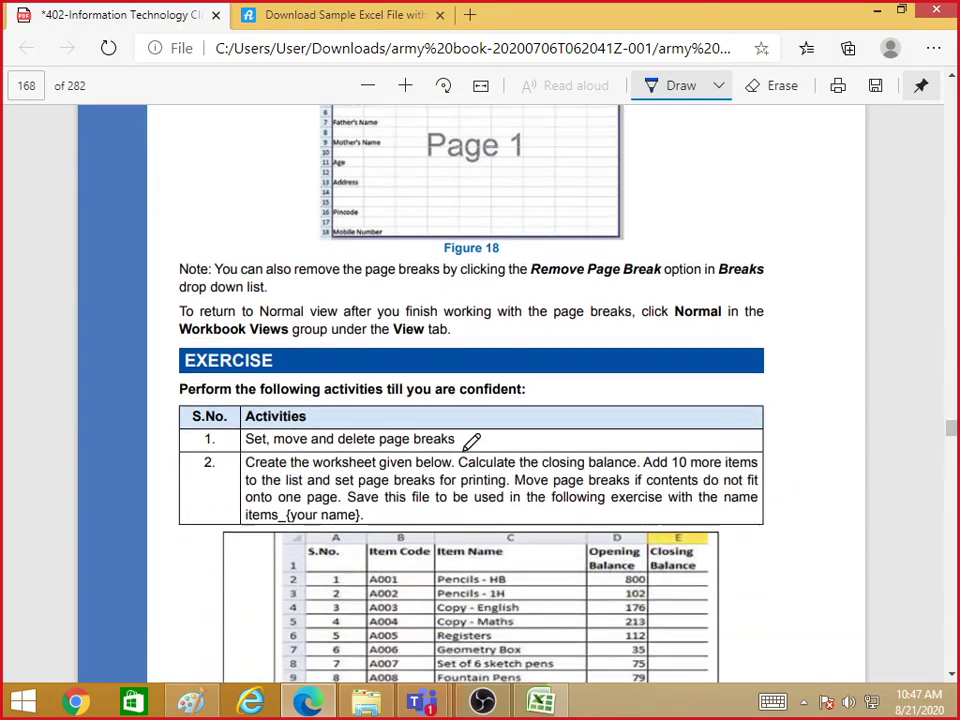
{"action": "scroll", "coordinate": [471, 441], "scroll_direction": "down", "scroll_amount": 13}
{"action": "scroll", "coordinate": [469, 441], "scroll_direction": "down", "scroll_amount": 2}
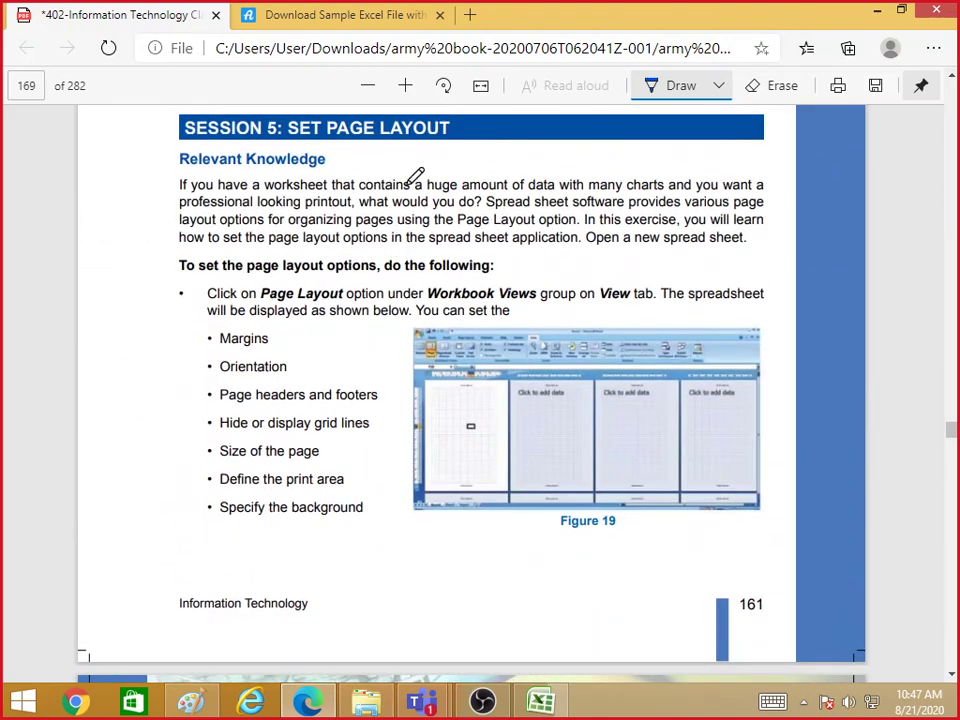
{"action": "left_click_drag", "start_coordinate": [436, 142], "coordinate": [450, 148]}
{"action": "mouse_move", "coordinate": [482, 438]}
{"action": "left_mouse_down"}
{"action": "mouse_move", "coordinate": [514, 386]}
{"action": "mouse_move", "coordinate": [628, 446]}
{"action": "mouse_move", "coordinate": [508, 467]}
{"action": "mouse_move", "coordinate": [490, 430]}
{"action": "left_mouse_up"}
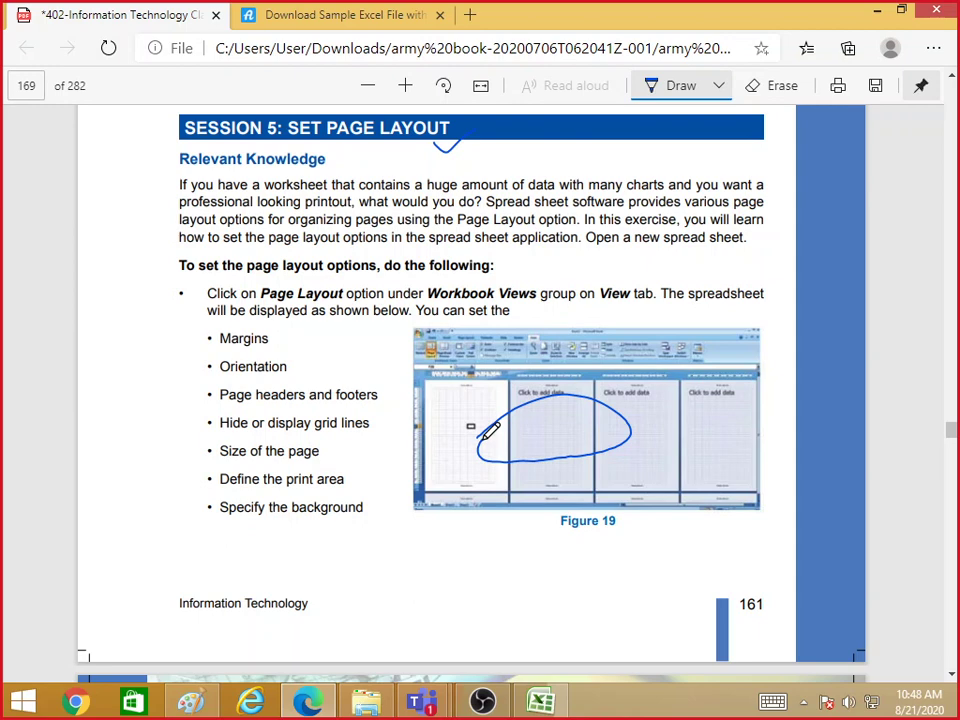
{"action": "left_click_drag", "start_coordinate": [464, 583], "coordinate": [465, 555]}
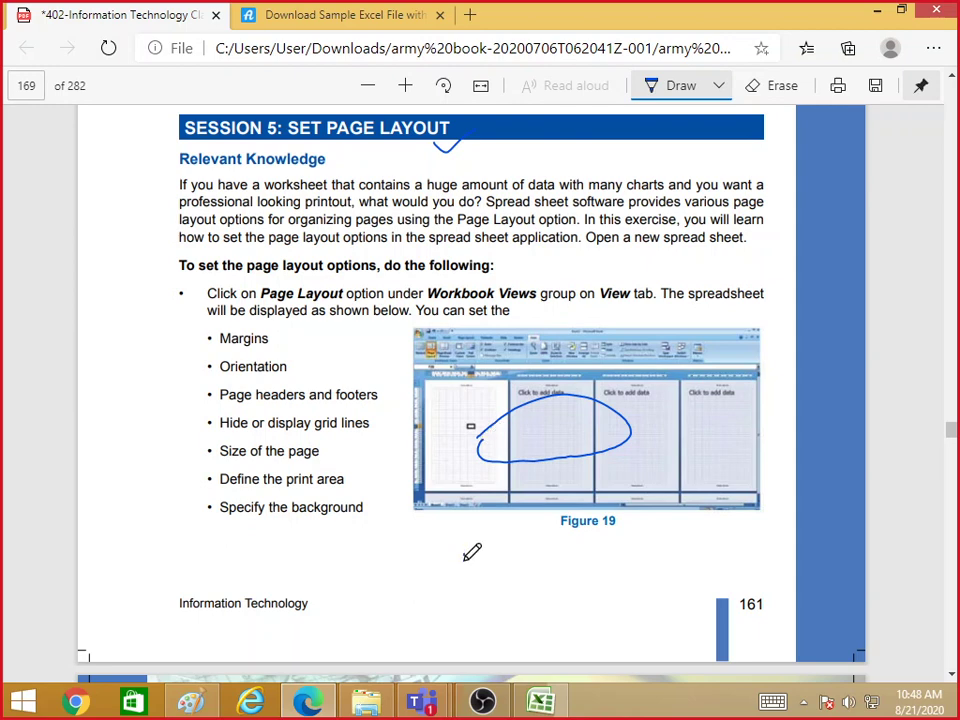